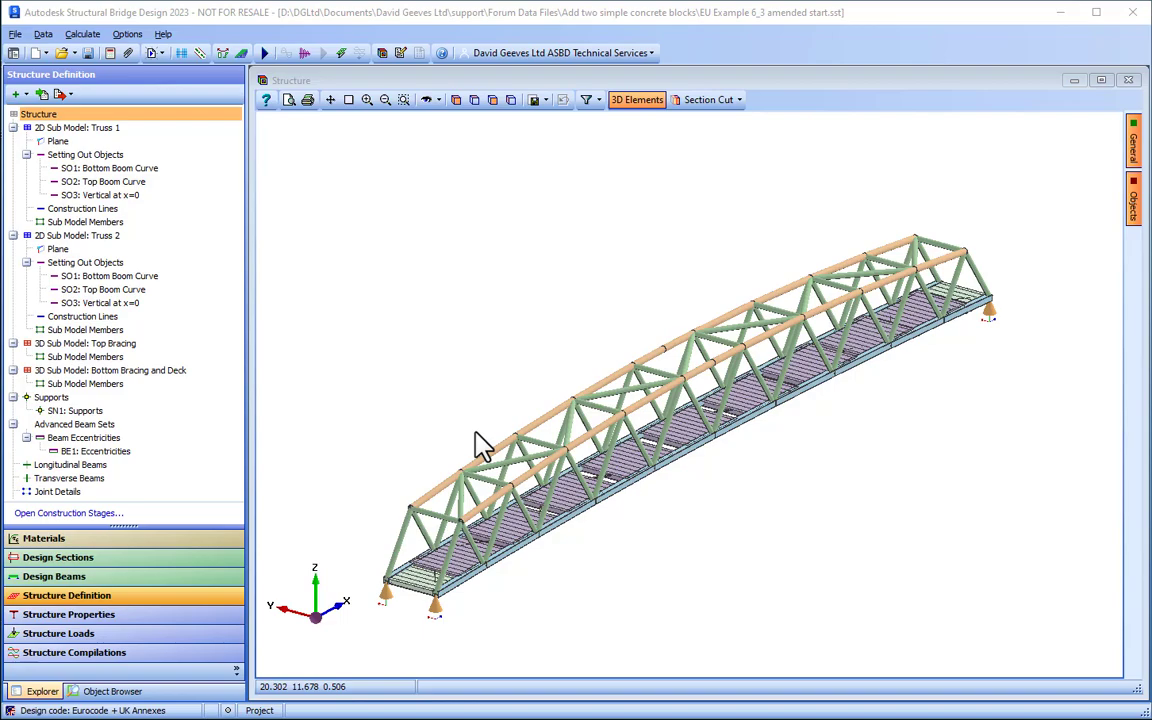
Step: Delete the Supports group from the Structure Definition tree and confirm the removal
{"action": "right_click", "coordinate": [55, 400]}
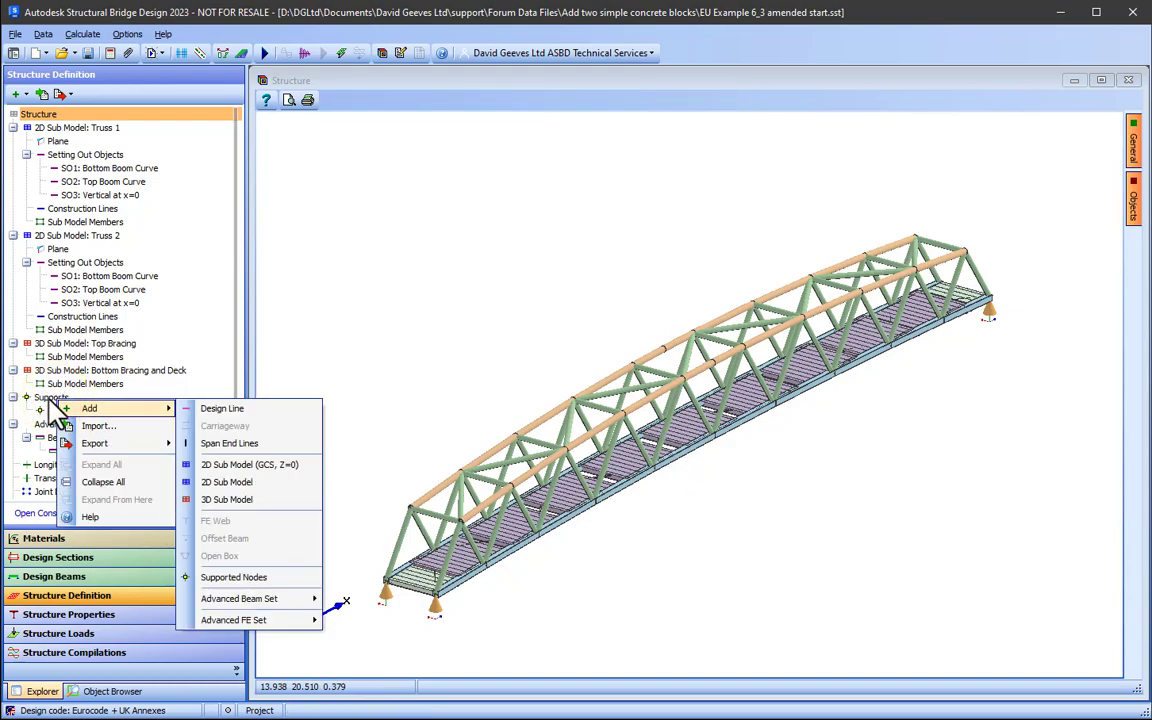
{"action": "right_click", "coordinate": [47, 398]}
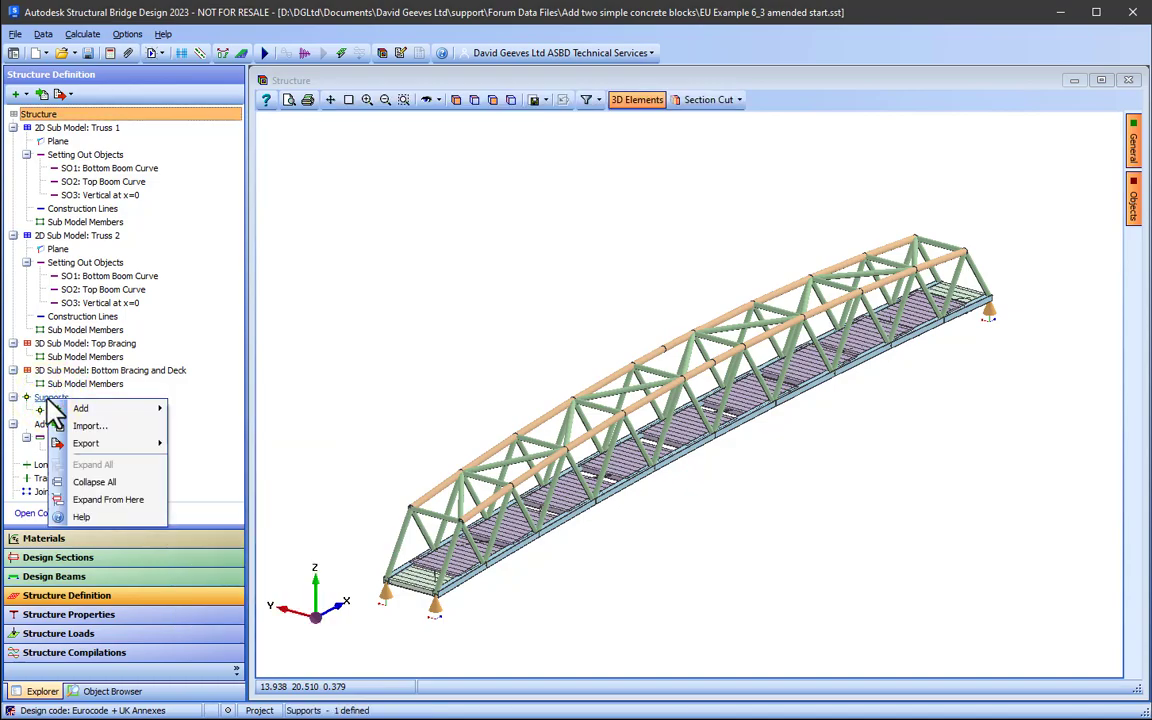
{"action": "left_click", "coordinate": [46, 398]}
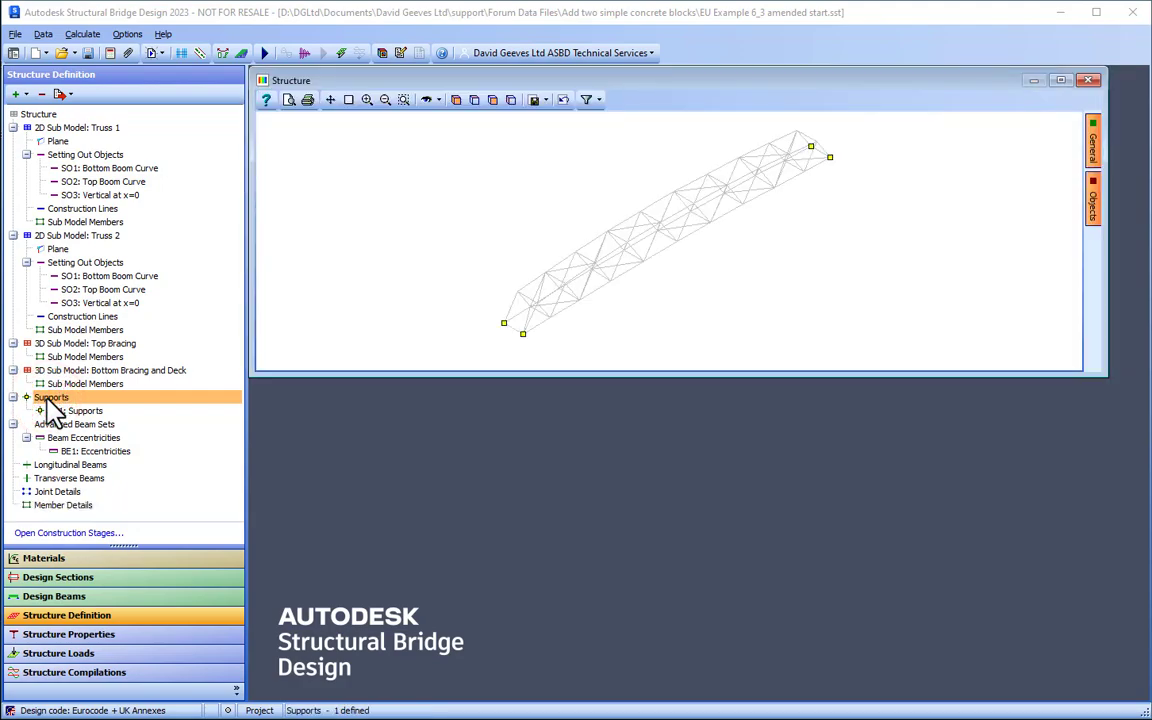
{"action": "right_click", "coordinate": [46, 401]}
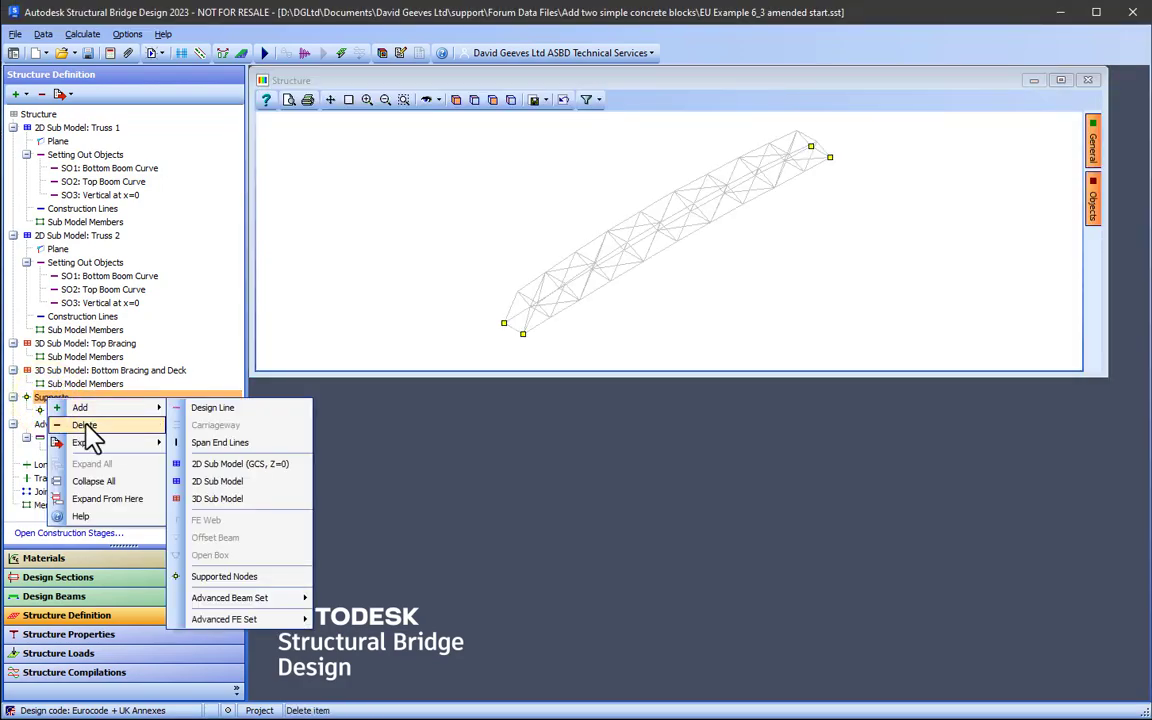
{"action": "left_click", "coordinate": [86, 426]}
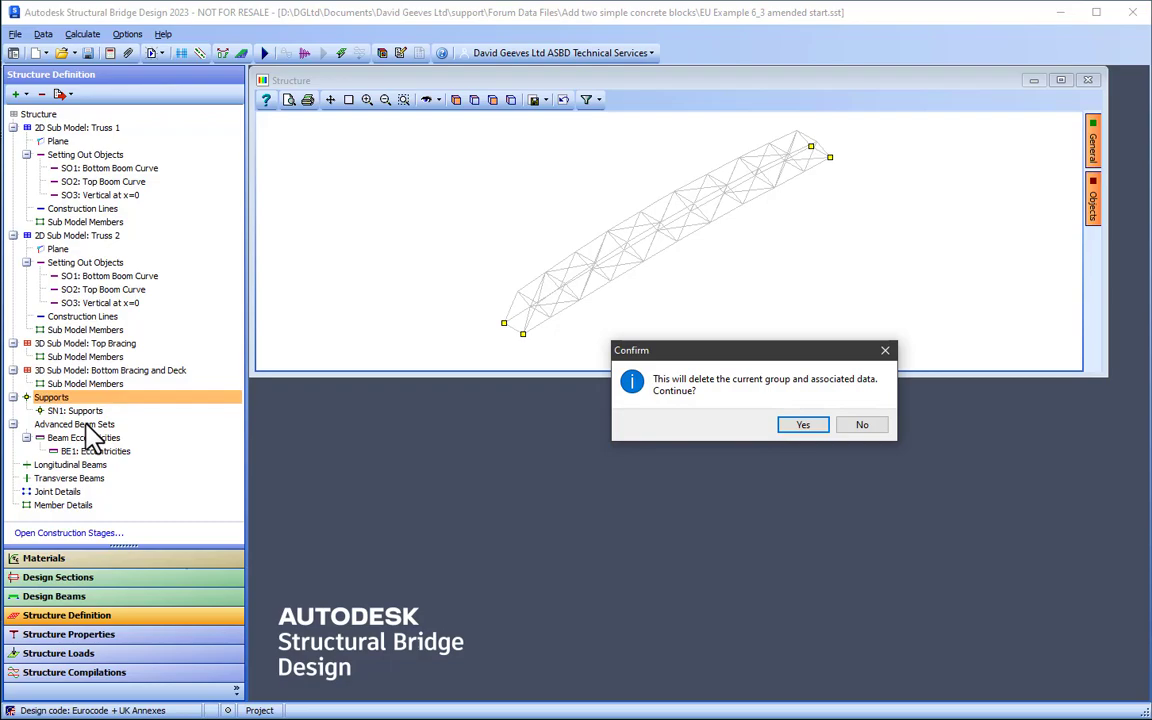
{"action": "left_click", "coordinate": [803, 426]}
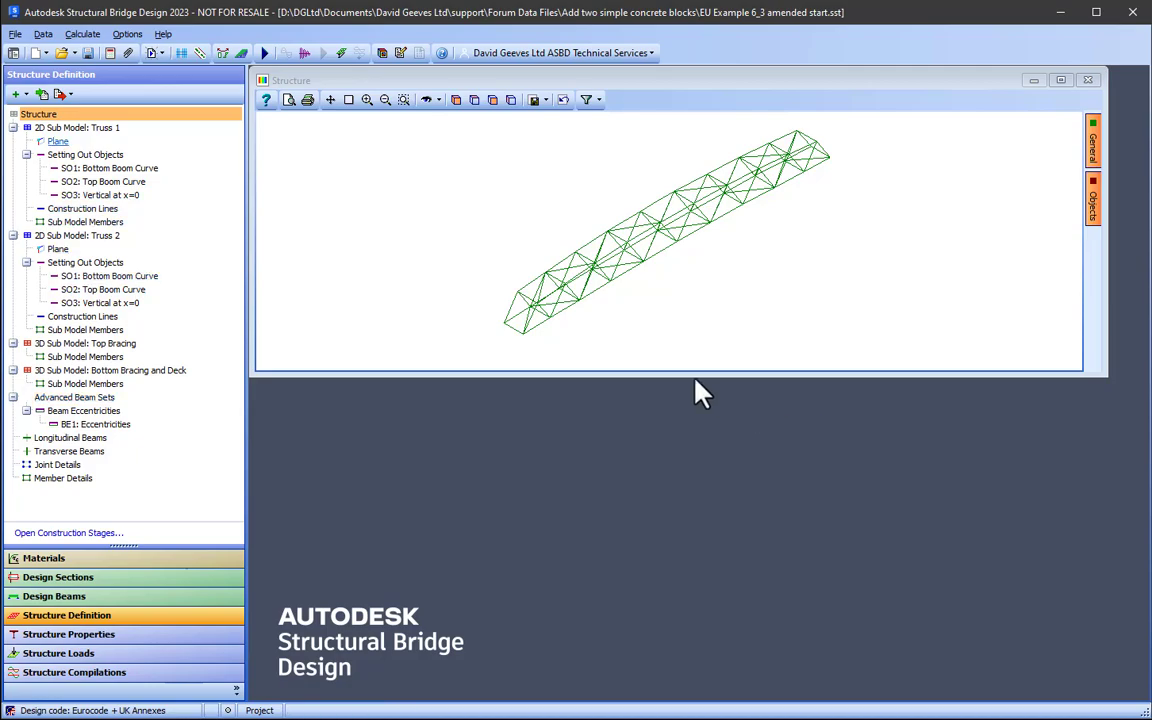
Step: Create 2D Model C with origin at the truss end node, u axis 0,-1,0 and v axis 0,0,1
{"action": "left_click", "coordinate": [24, 95]}
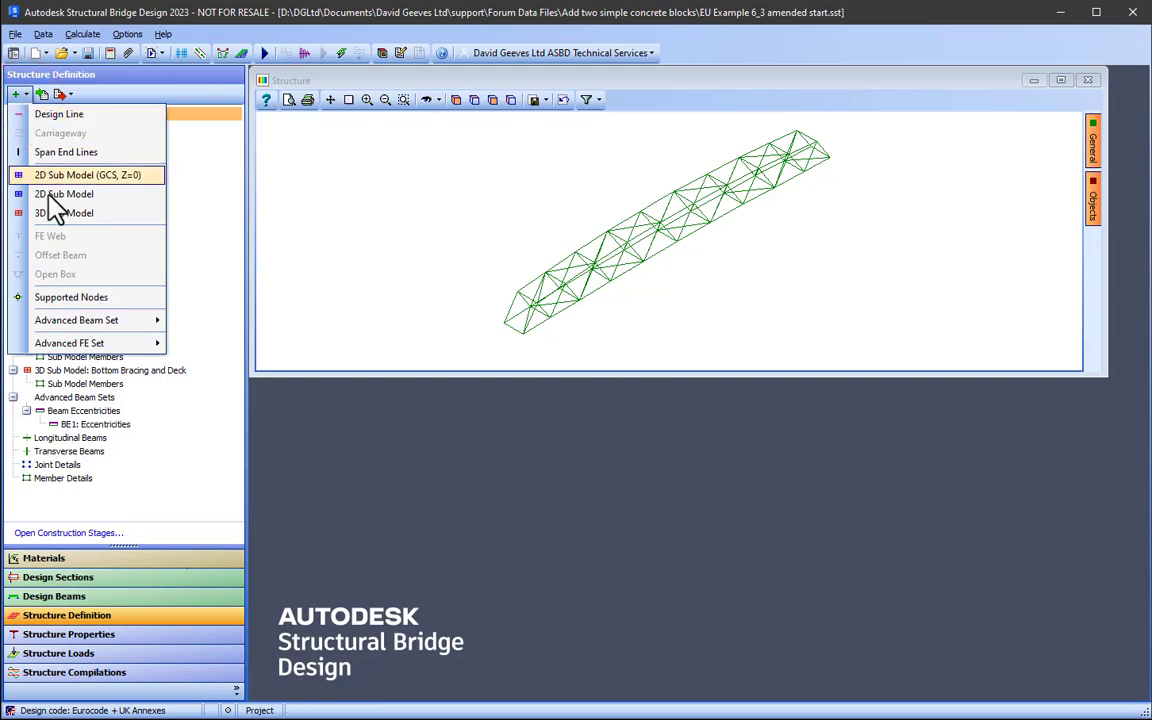
{"action": "left_click", "coordinate": [60, 194]}
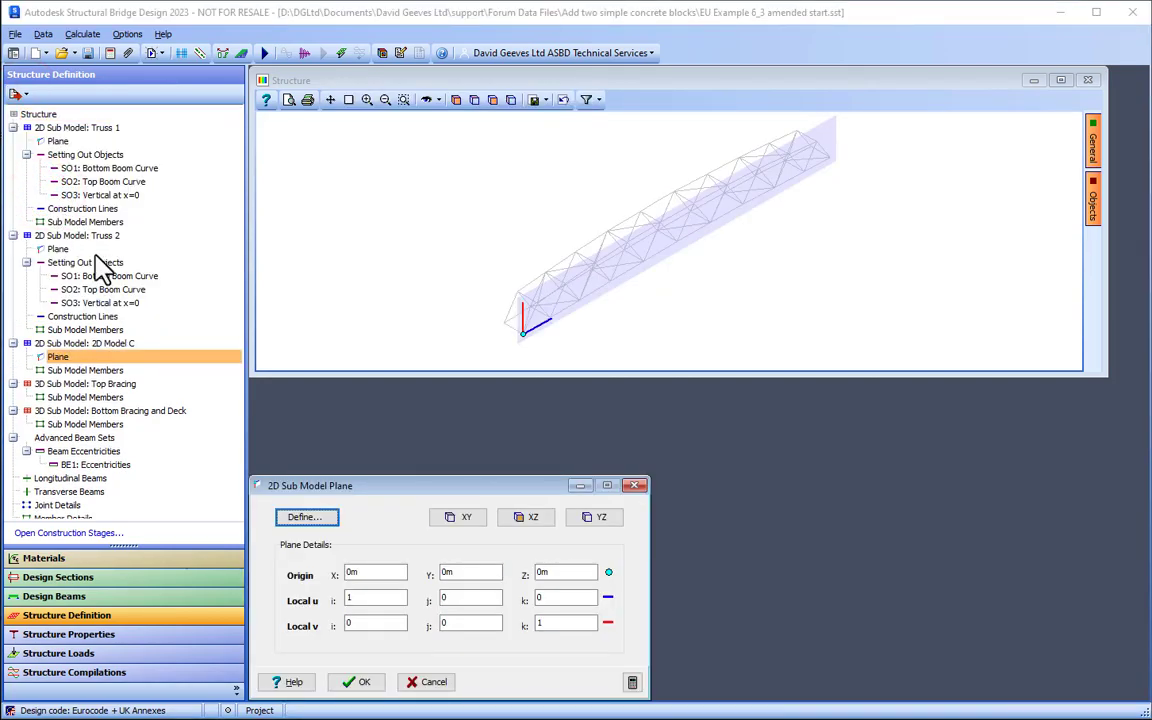
{"action": "left_click", "coordinate": [301, 517]}
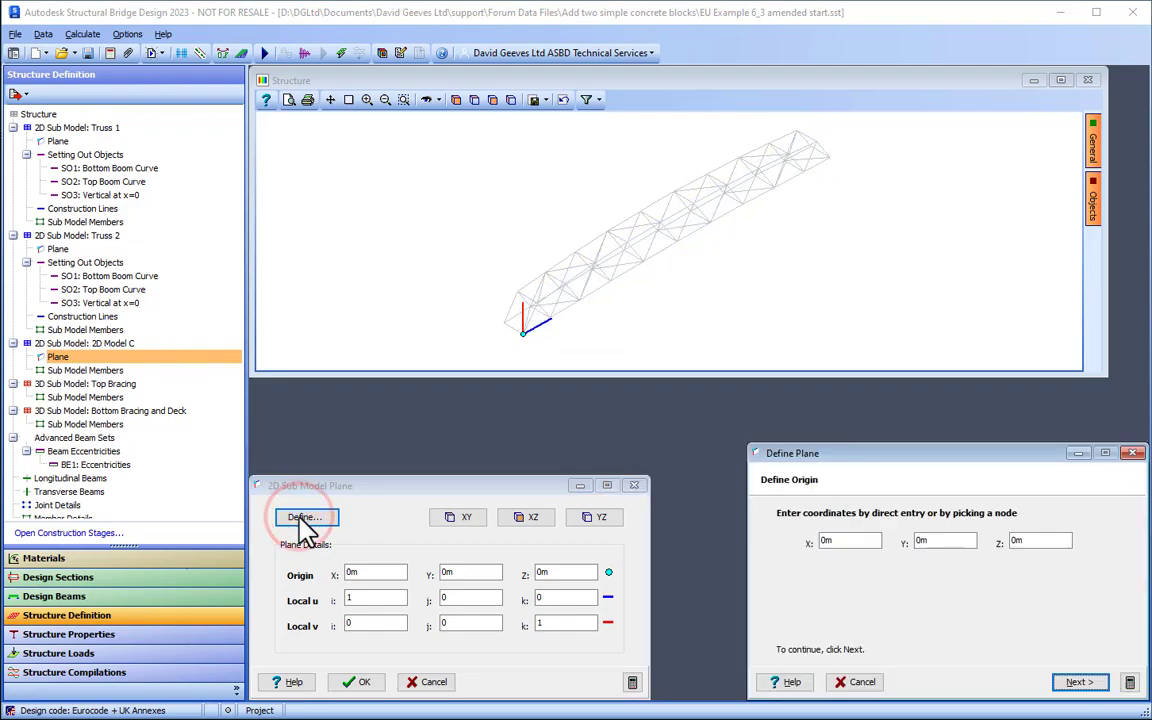
{"action": "left_click", "coordinate": [504, 322]}
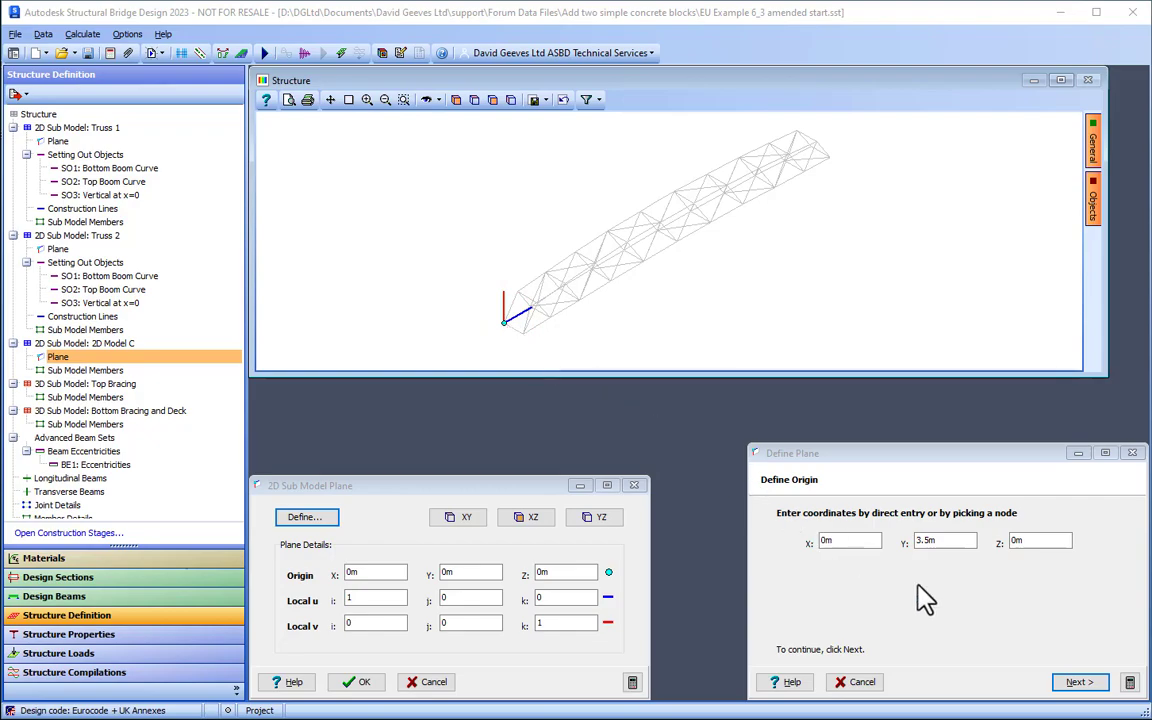
{"action": "left_click", "coordinate": [1079, 682]}
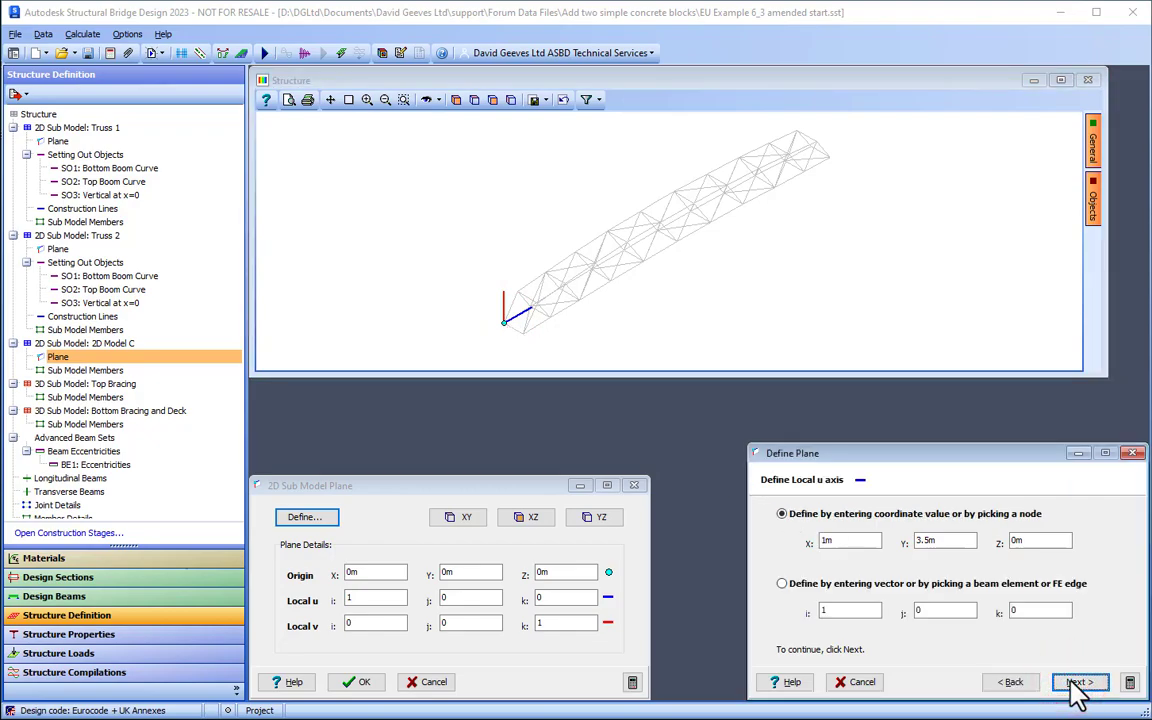
{"action": "left_click", "coordinate": [522, 338]}
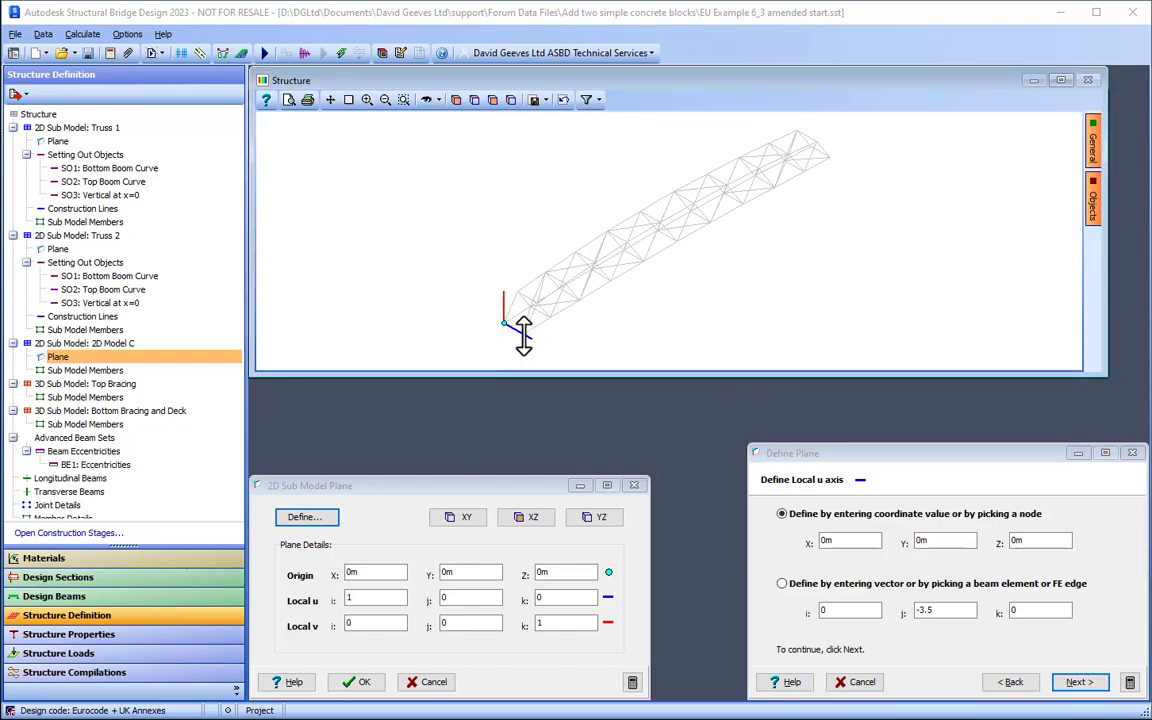
{"action": "left_click", "coordinate": [1082, 682]}
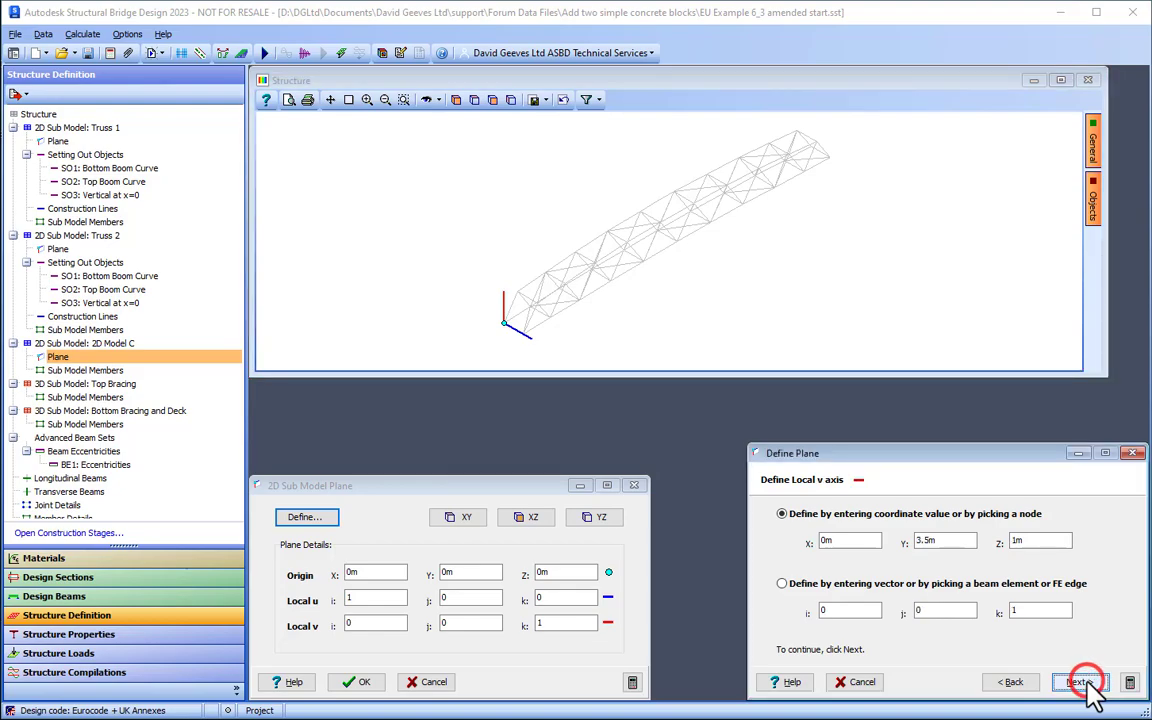
{"action": "left_click", "coordinate": [1080, 682]}
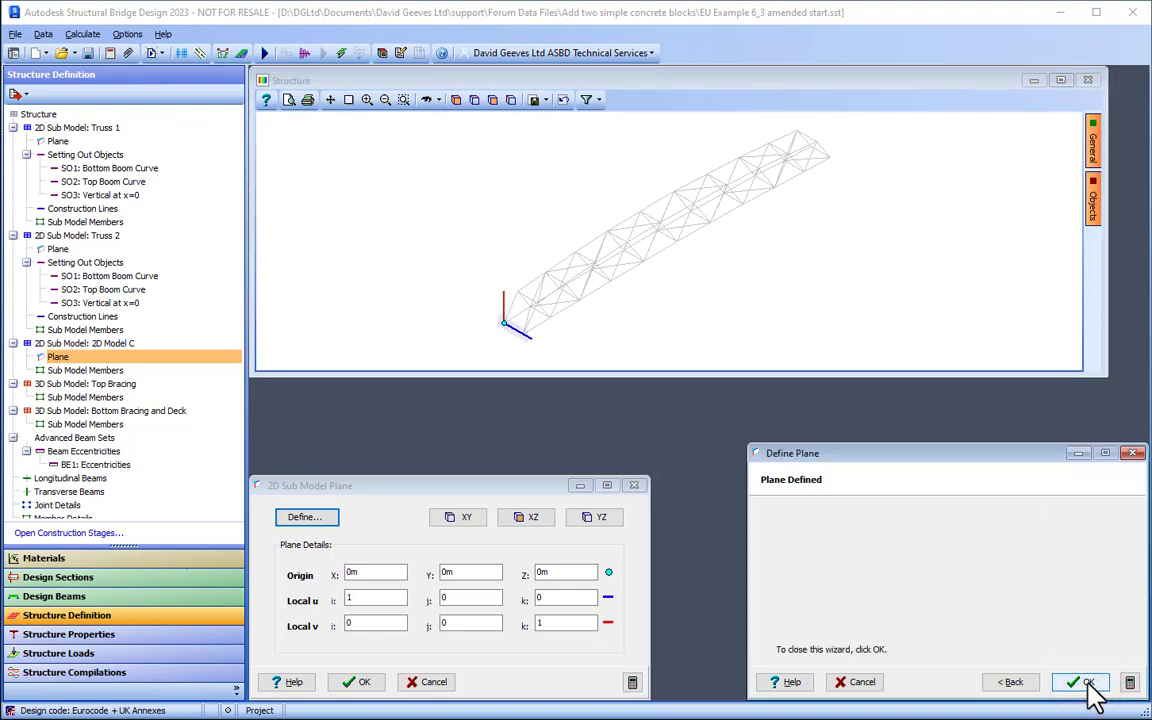
{"action": "left_click", "coordinate": [1084, 683]}
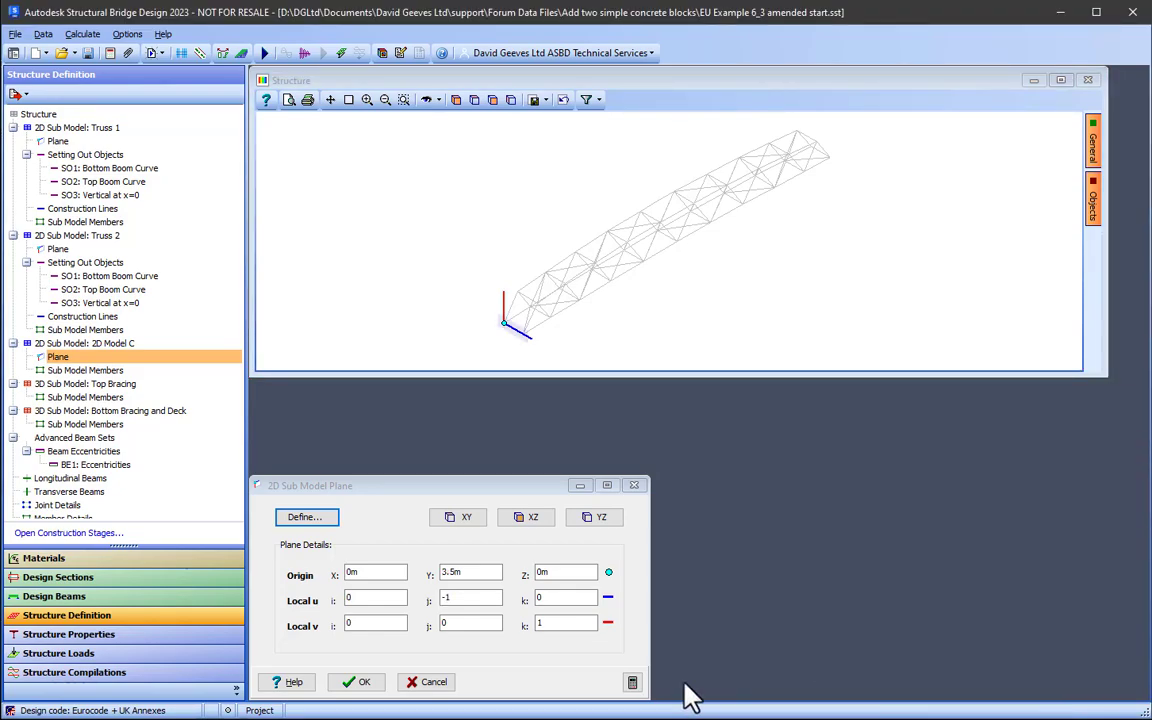
{"action": "left_click", "coordinate": [358, 683]}
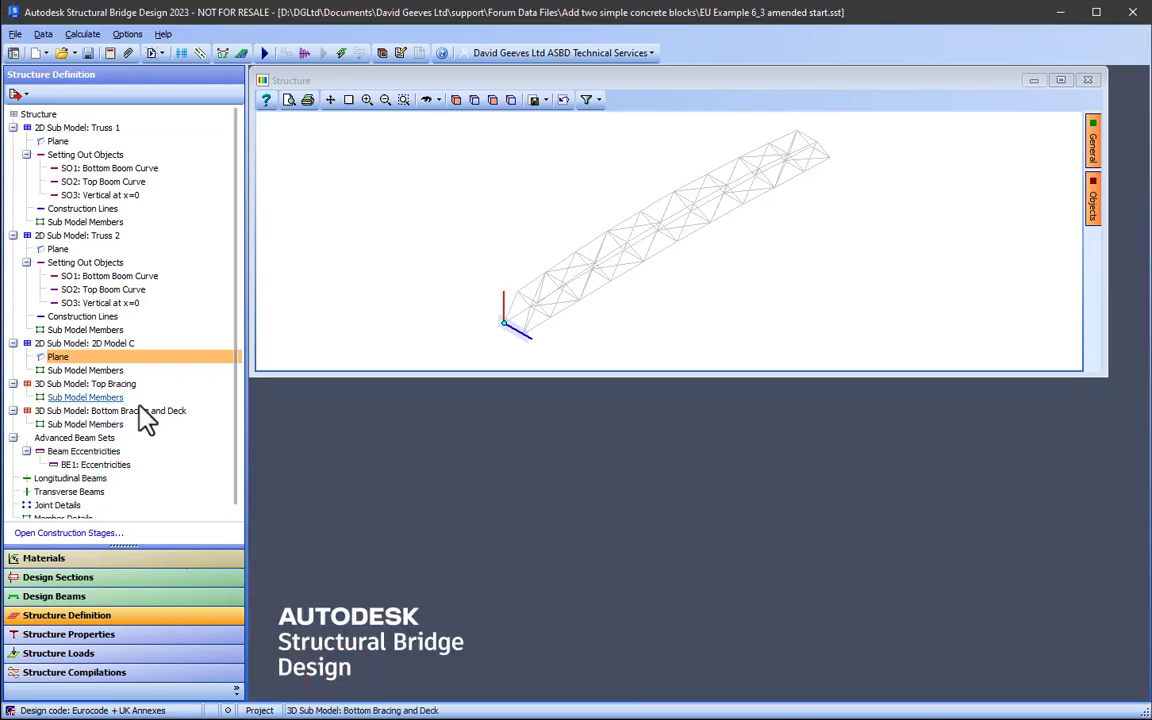
Step: Add finite-element mesh M1 to 2D Model C, defined by points, with Show Nodes ticked
{"action": "left_click", "coordinate": [65, 343]}
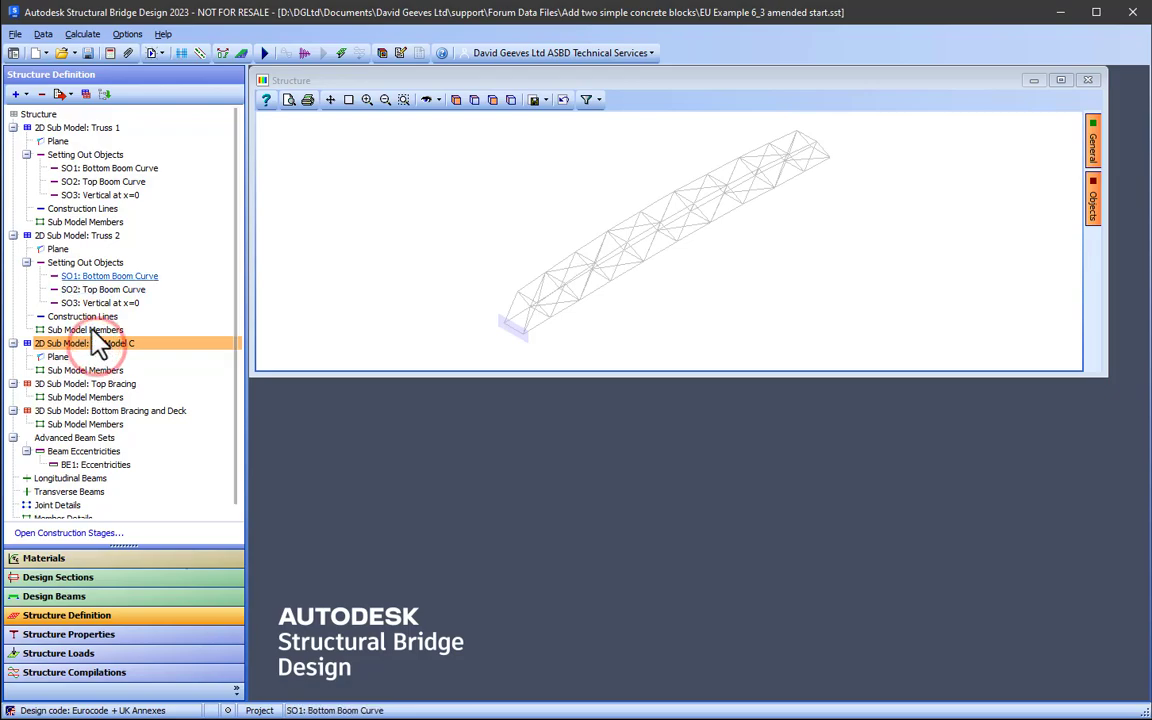
{"action": "left_click", "coordinate": [24, 94]}
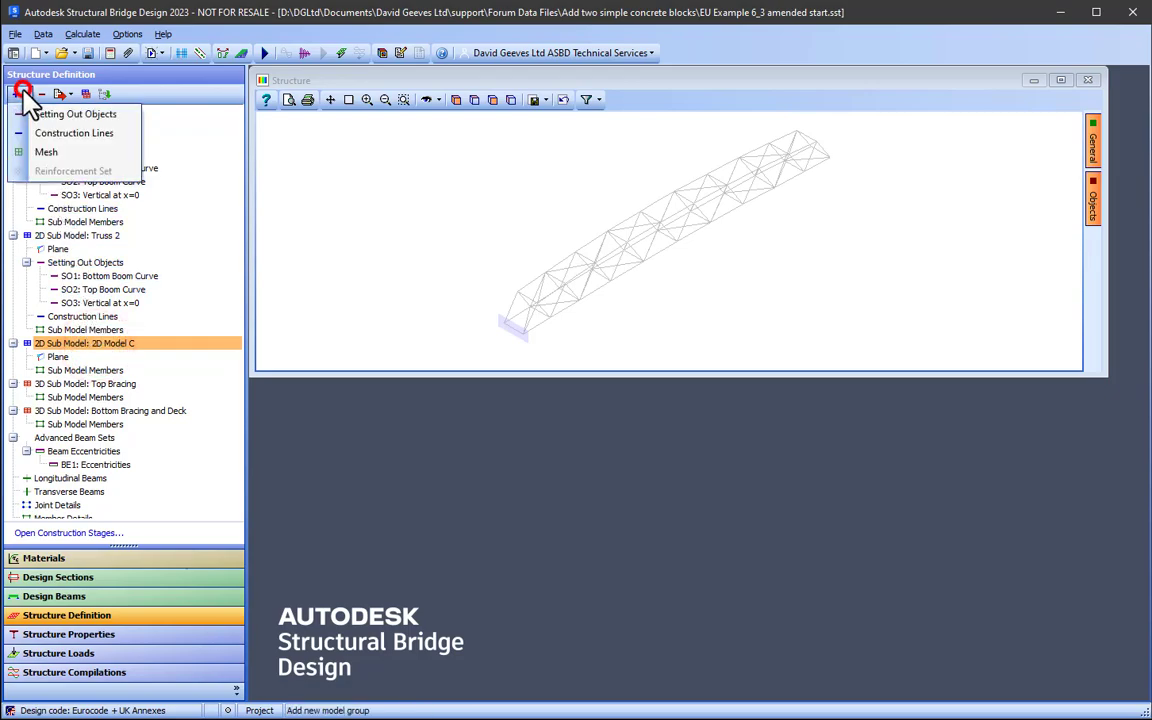
{"action": "left_click", "coordinate": [42, 153]}
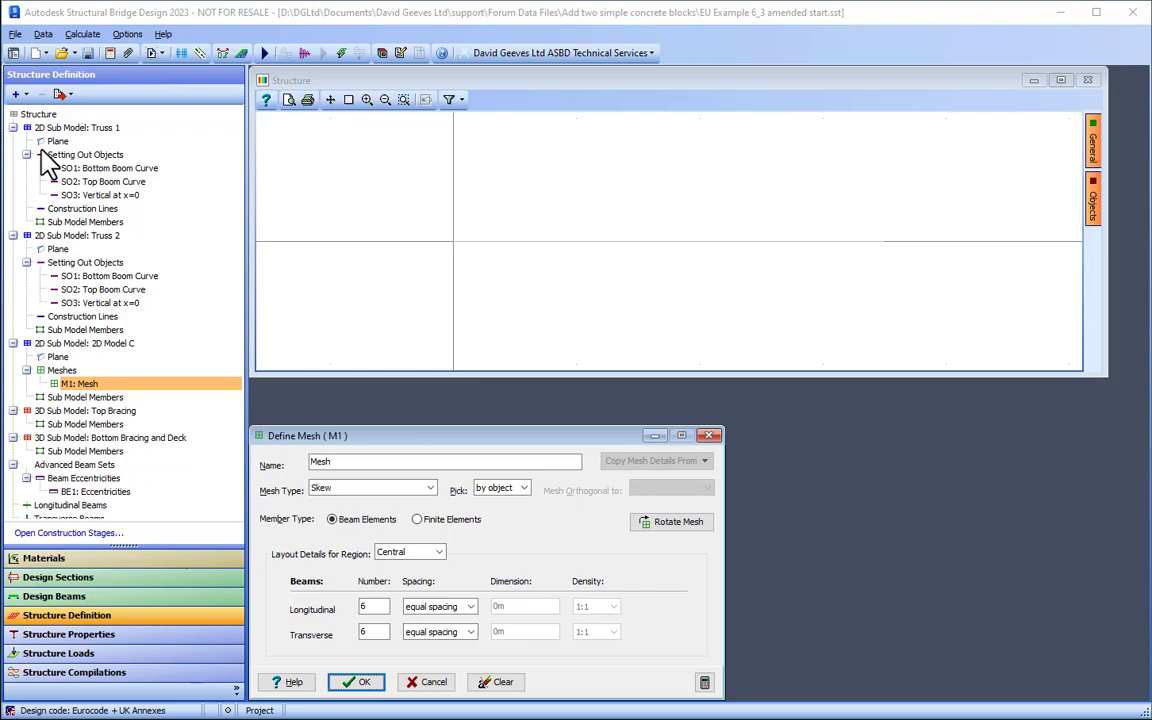
{"action": "left_click", "coordinate": [417, 519]}
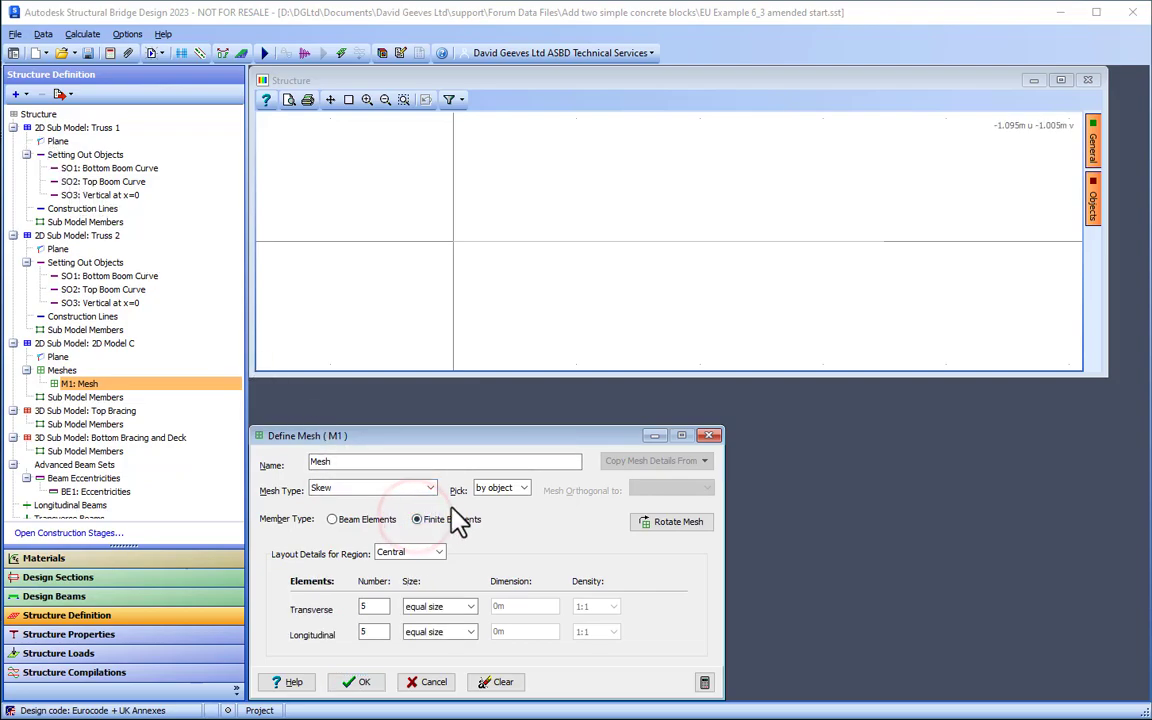
{"action": "left_click", "coordinate": [522, 489]}
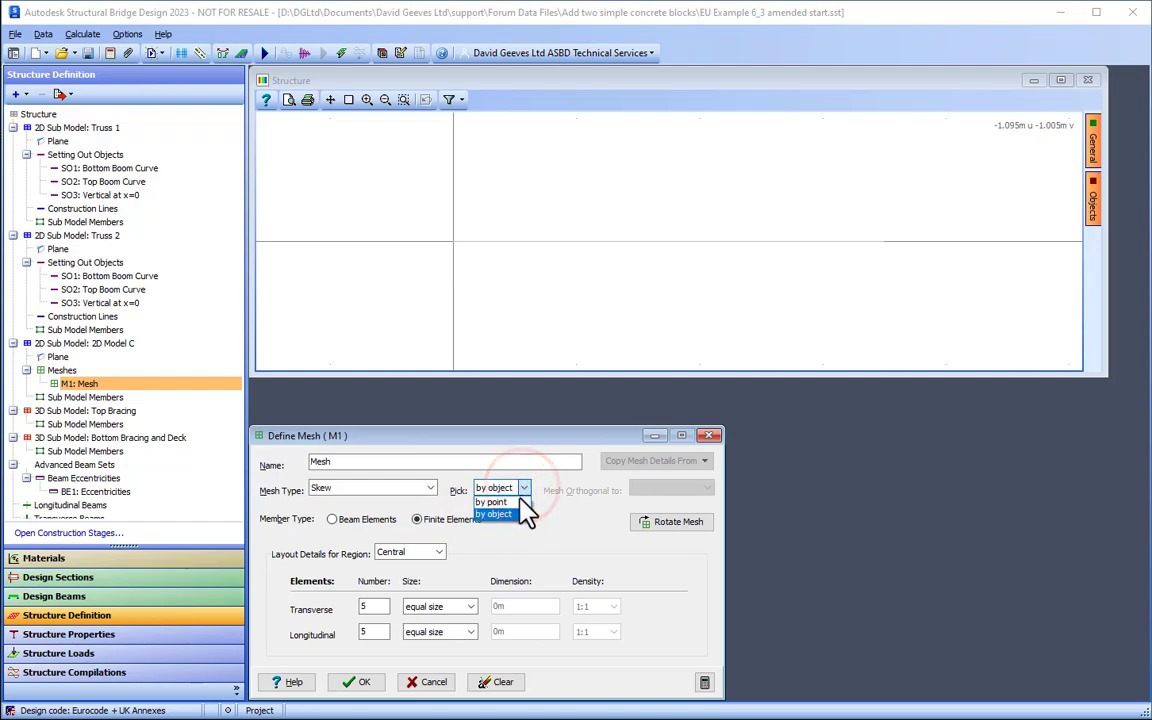
{"action": "left_click", "coordinate": [519, 502]}
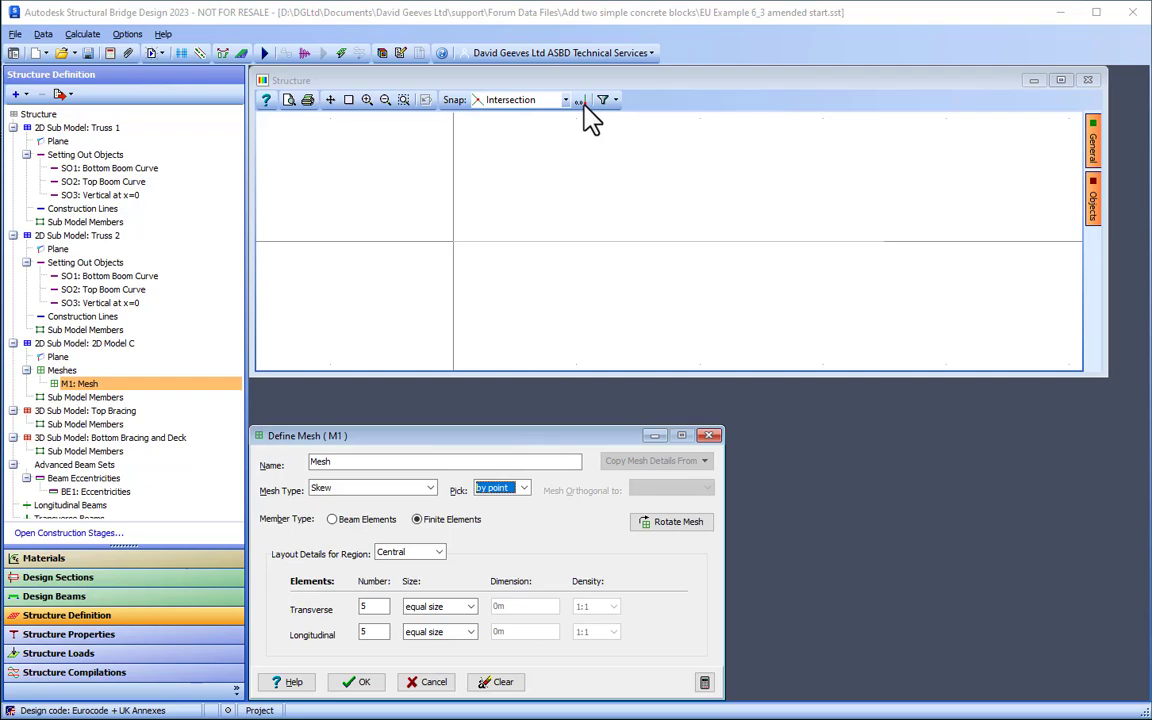
{"action": "left_click", "coordinate": [1093, 148]}
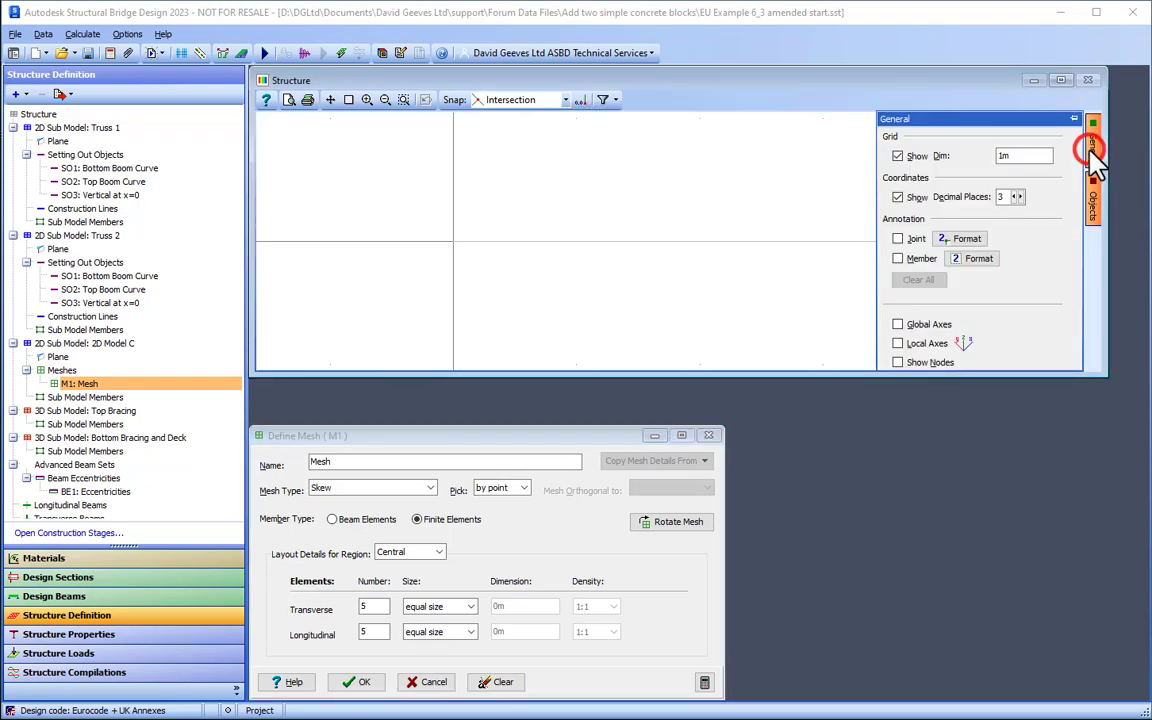
{"action": "left_click", "coordinate": [897, 363]}
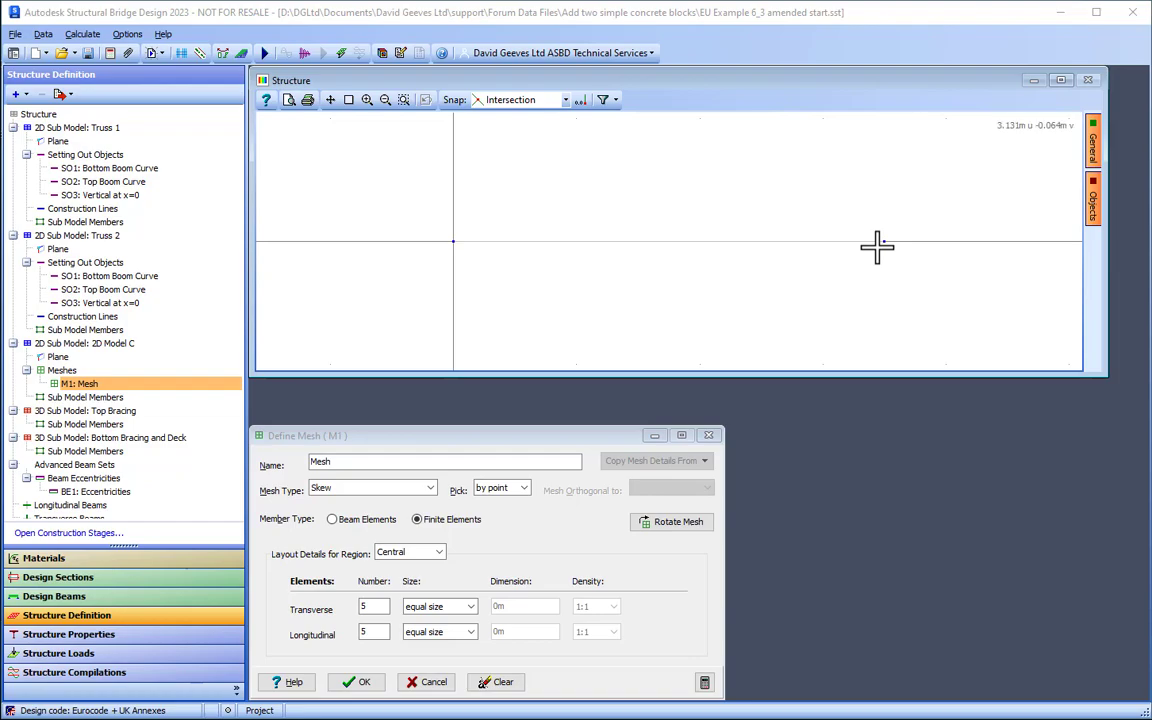
Step: Snap mesh points to exact values at u −1 m and v −5 m
{"action": "left_click", "coordinate": [579, 100]}
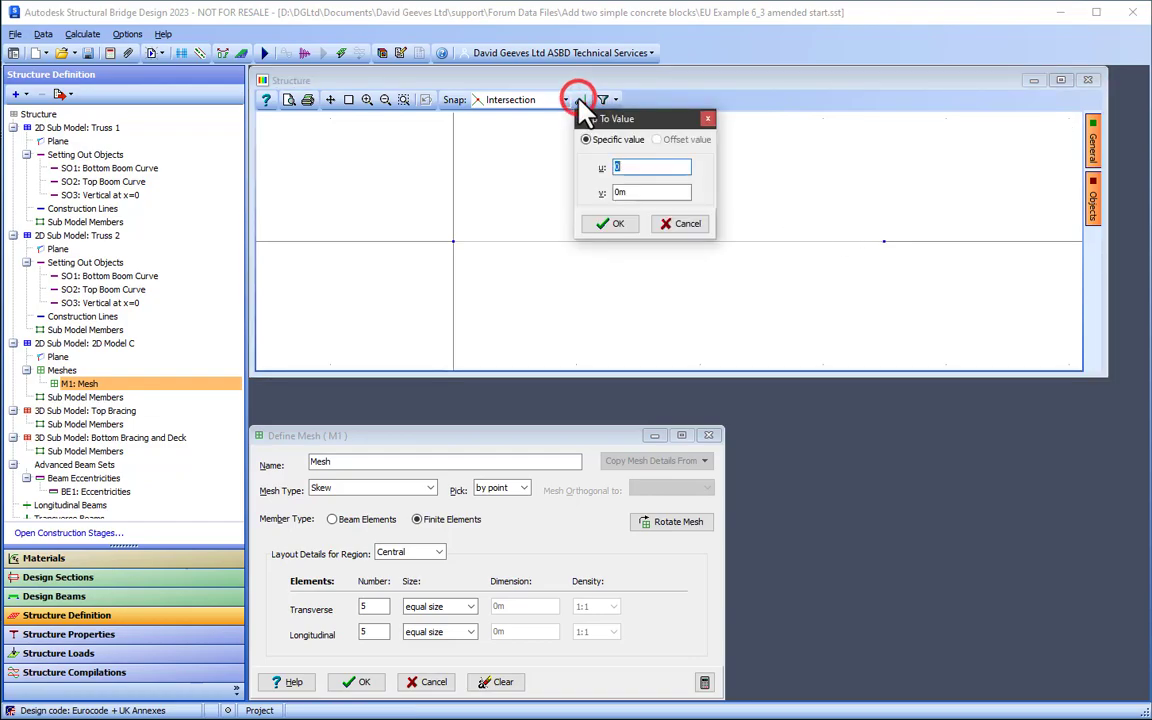
{"action": "double_click", "coordinate": [634, 168]}
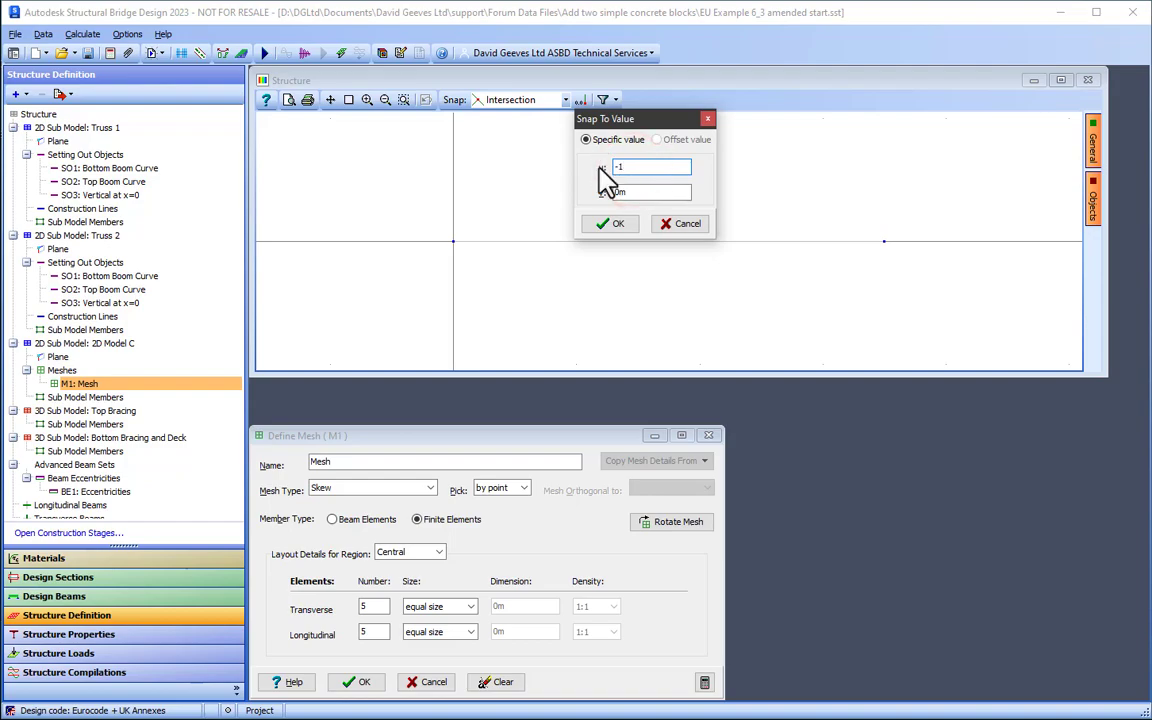
{"action": "type", "text": "-1"}
{"action": "left_click", "coordinate": [617, 224]}
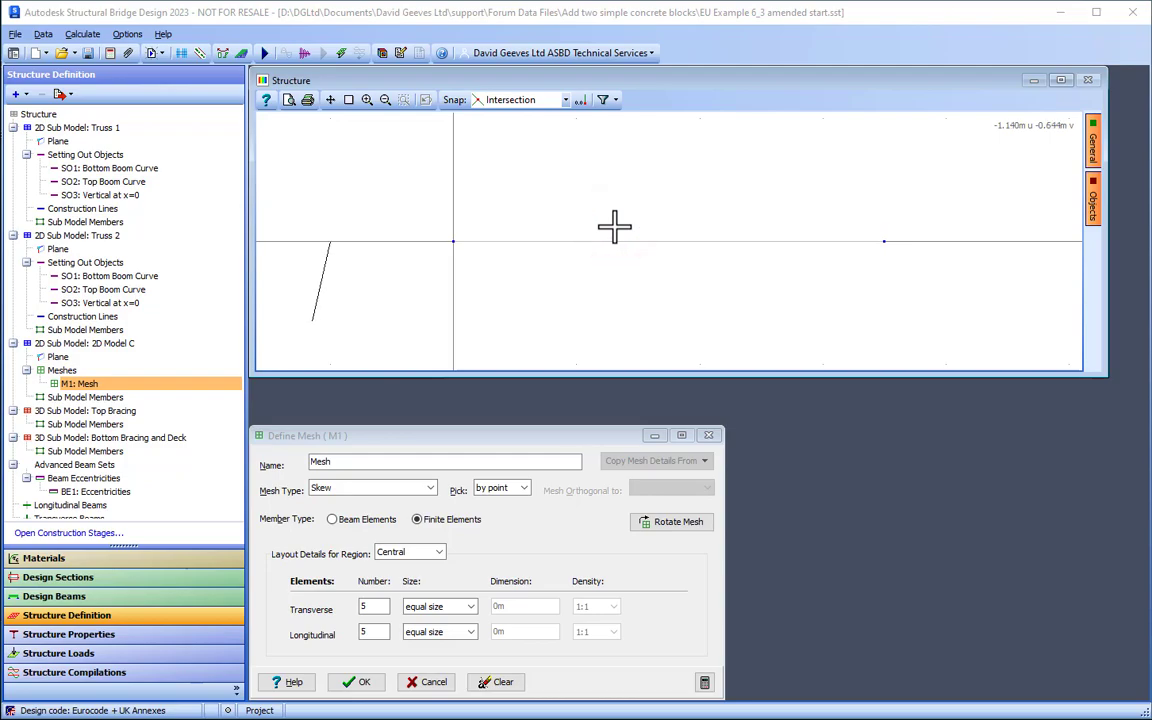
{"action": "left_click", "coordinate": [582, 99]}
{"action": "left_click", "coordinate": [636, 190]}
{"action": "left_click_drag", "start_coordinate": [622, 193], "coordinate": [605, 195]}
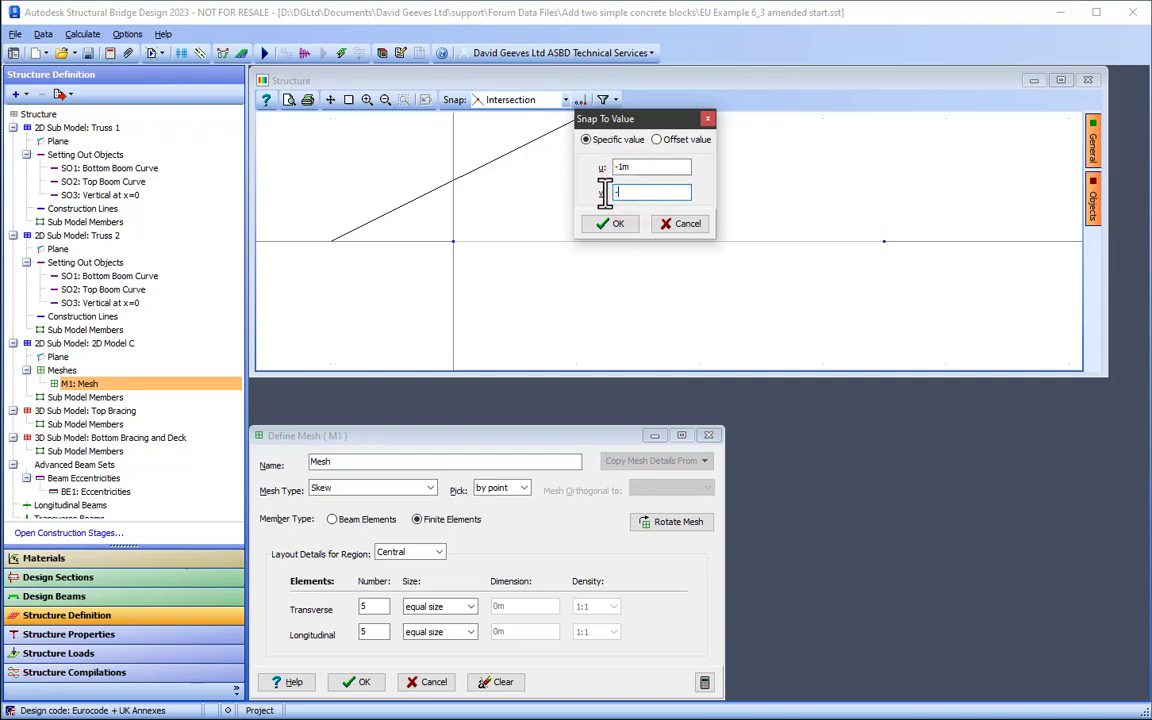
{"action": "type", "text": "-5"}
{"action": "left_click", "coordinate": [612, 223]}
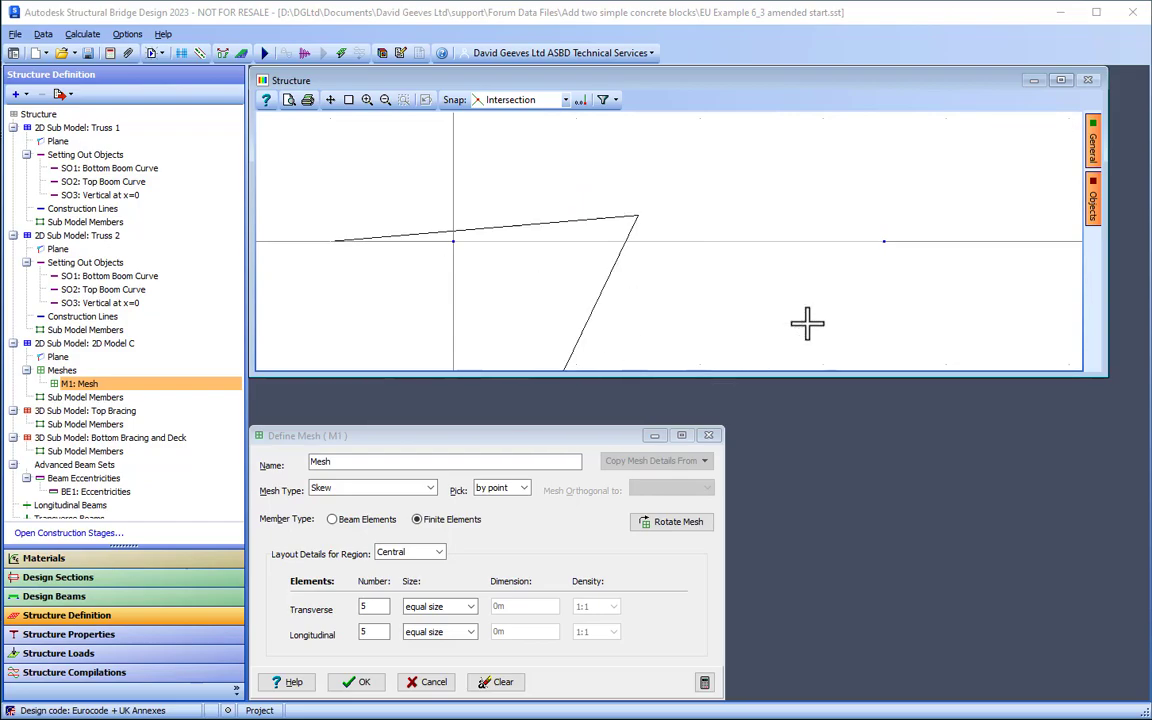
Step: Place the final mesh corners at u 4.5, v −5 and u 4.5, v 0
{"action": "left_click", "coordinate": [580, 99]}
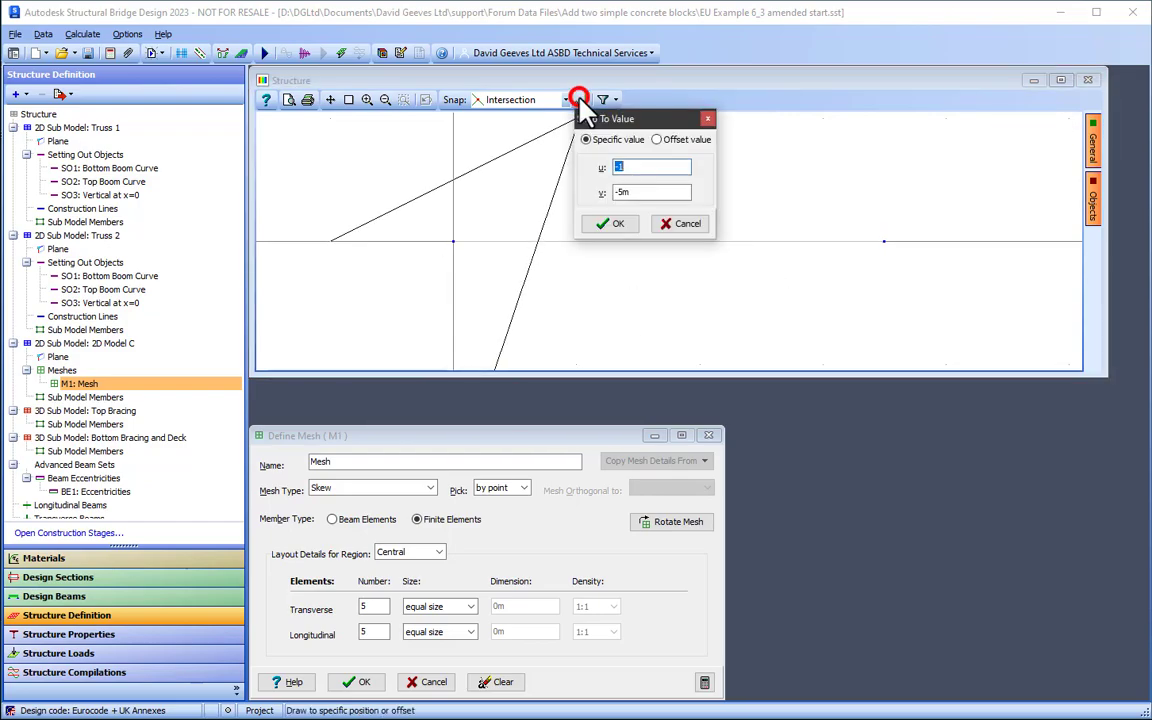
{"action": "double_click", "coordinate": [642, 169]}
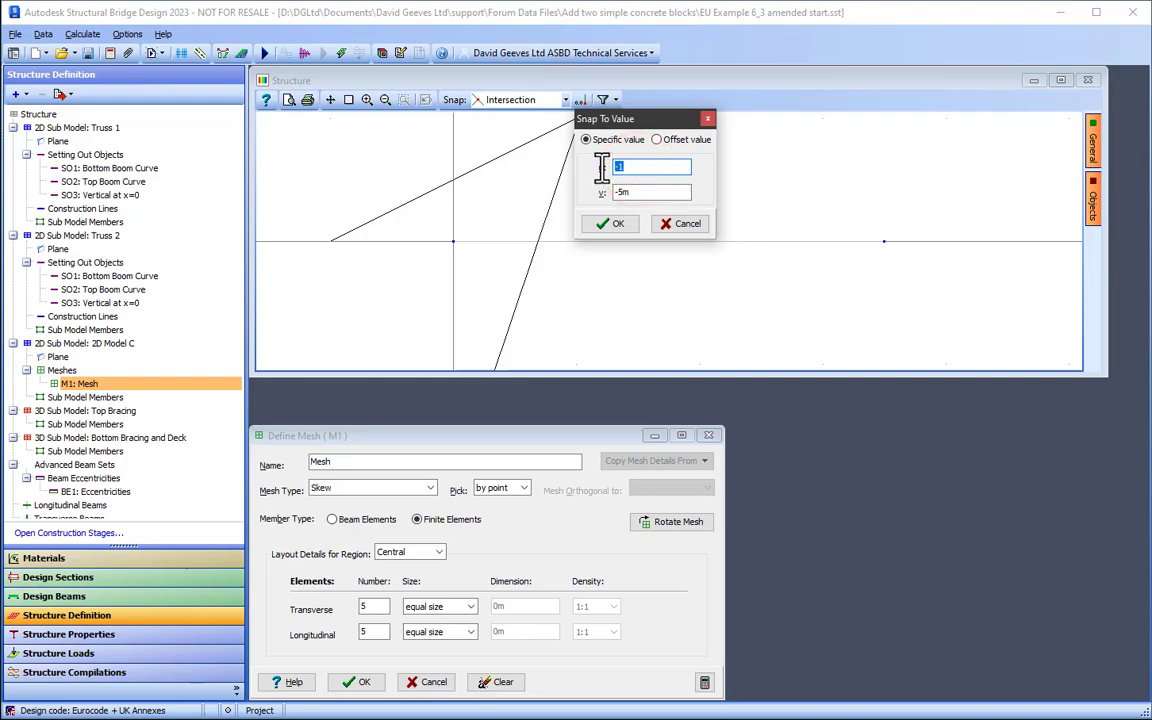
{"action": "type", "text": "4.5"}
{"action": "left_click", "coordinate": [609, 226]}
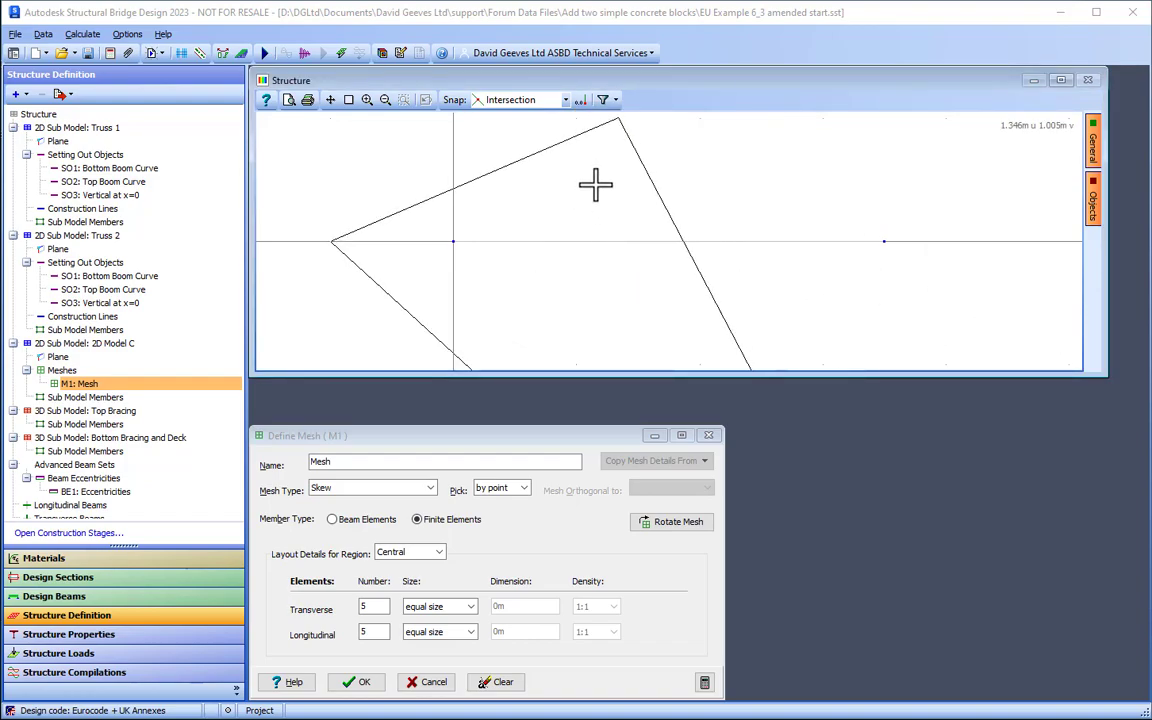
{"action": "left_click", "coordinate": [580, 100]}
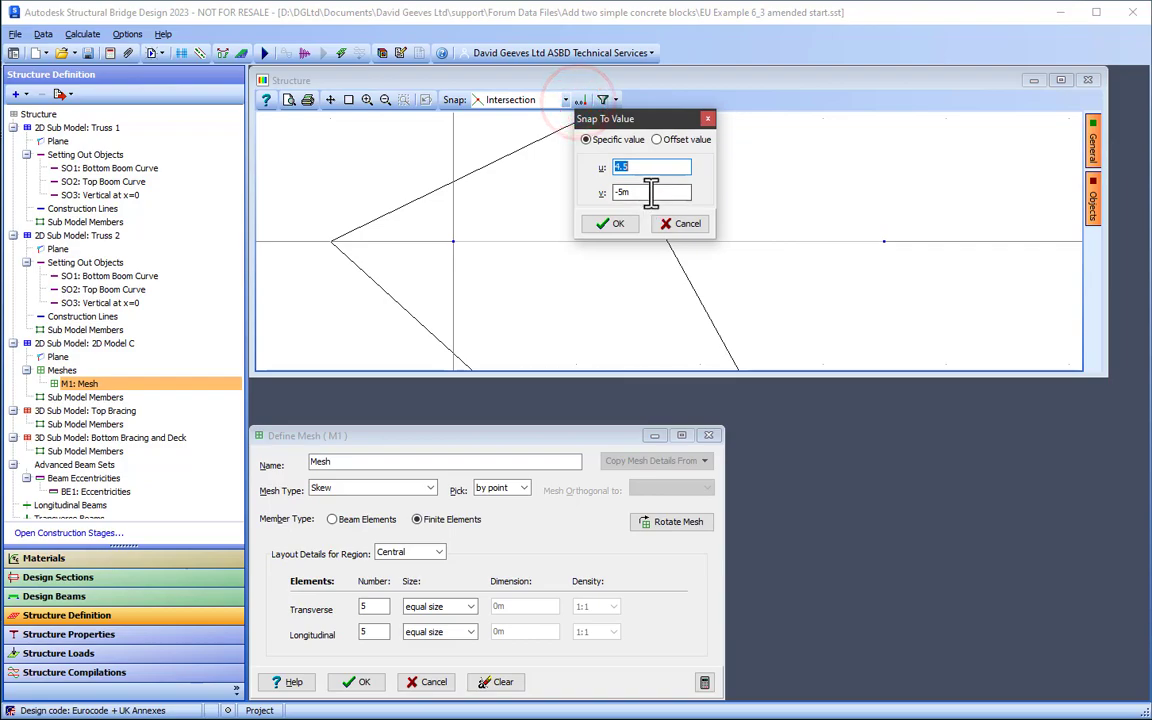
{"action": "left_click", "coordinate": [651, 192]}
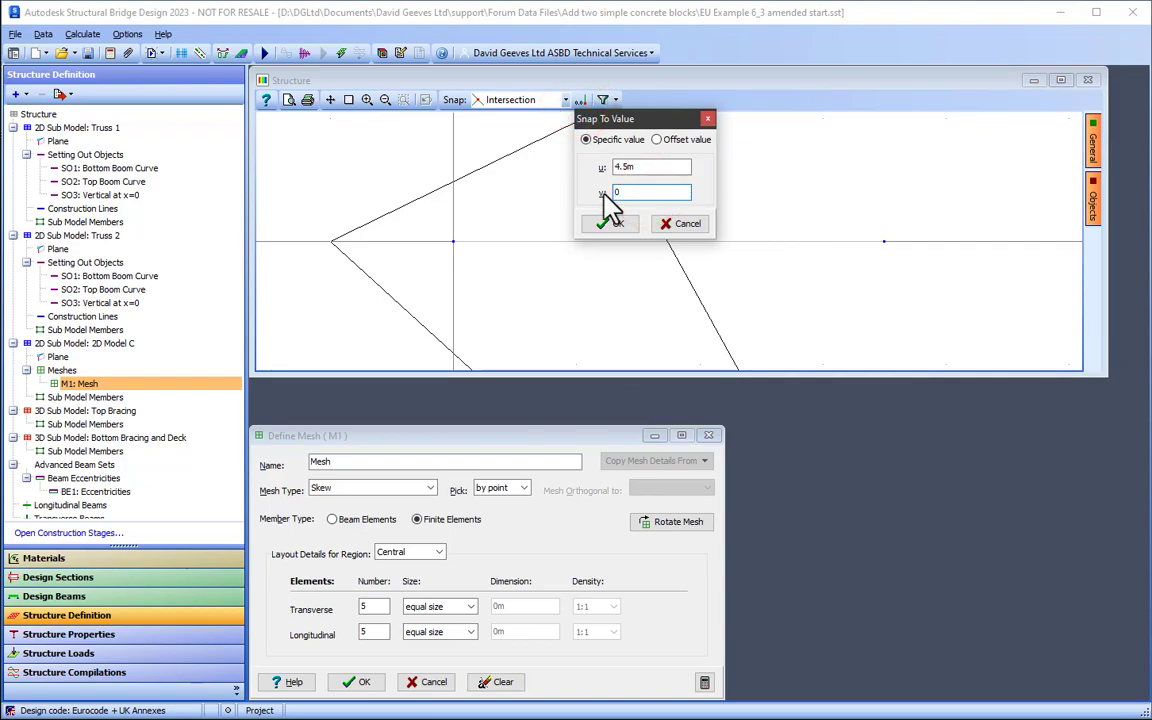
{"action": "left_click", "coordinate": [615, 224]}
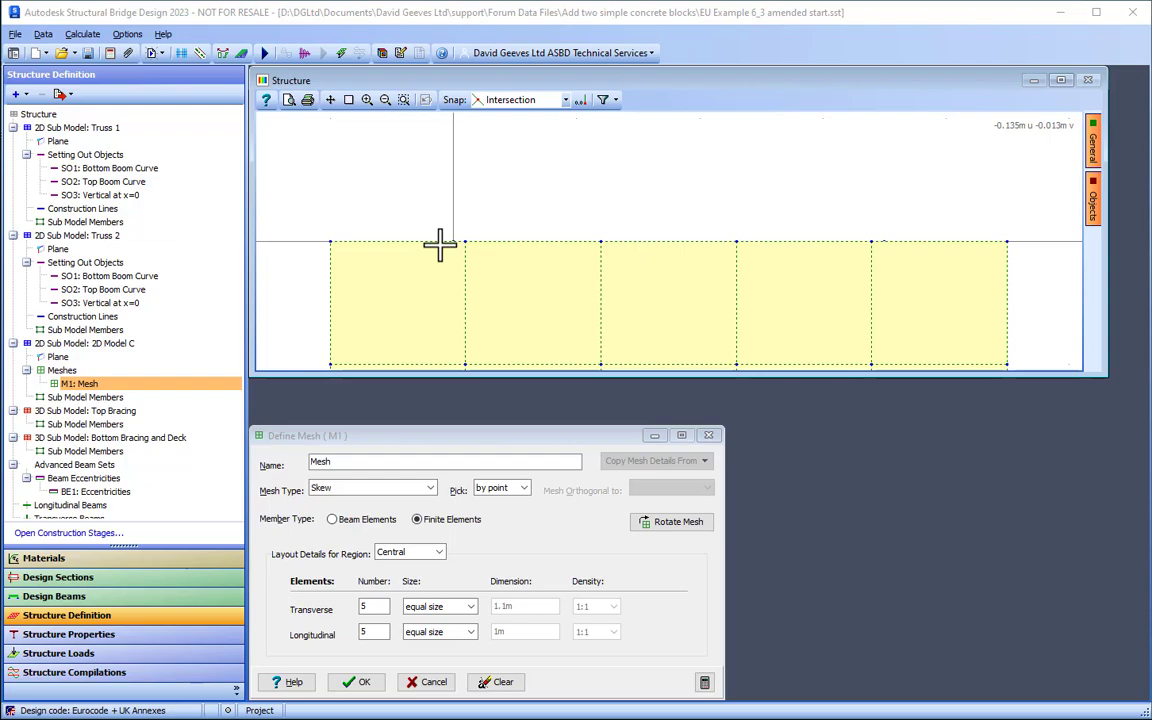
Step: Set M1's transverse sizes to 1 m and 4.5 m, accept the mesh, and show the full structure
{"action": "left_click", "coordinate": [471, 607]}
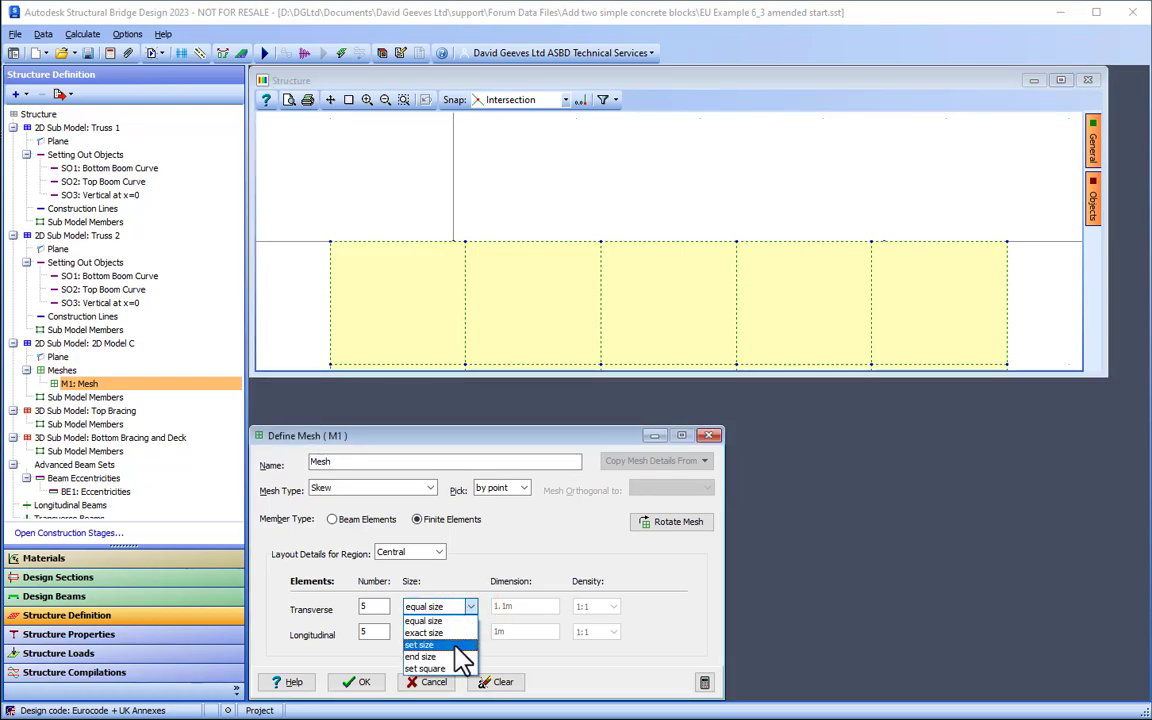
{"action": "left_click", "coordinate": [452, 644]}
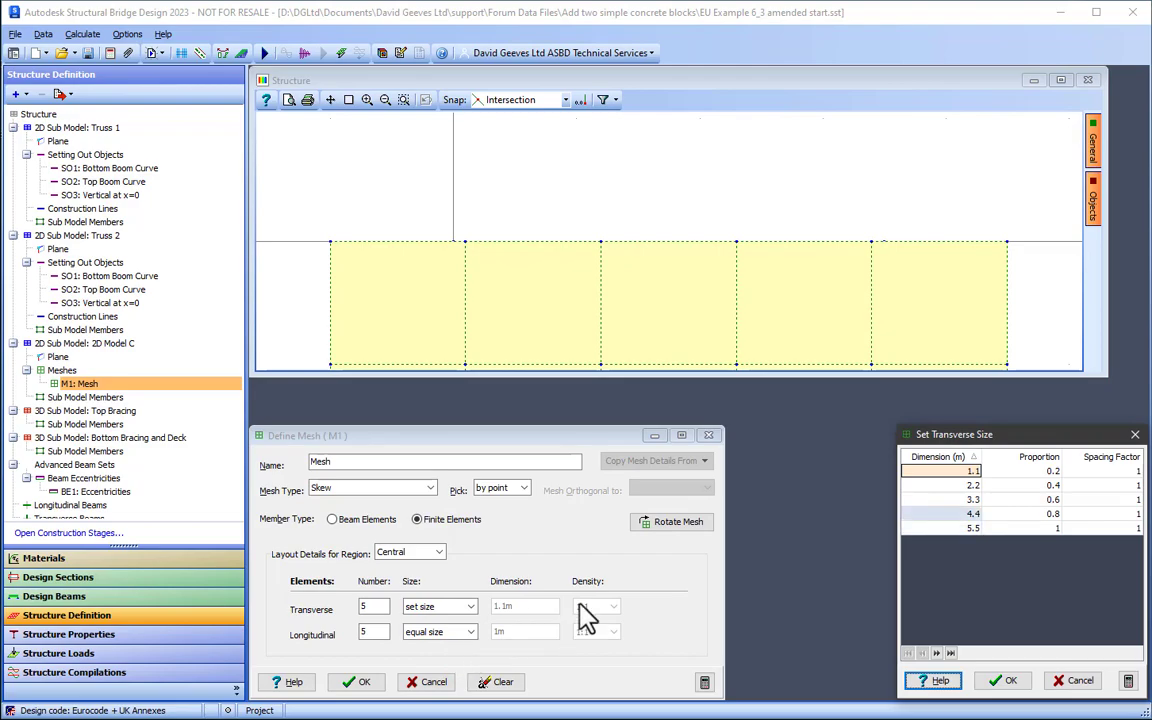
{"action": "left_click", "coordinate": [973, 470]}
{"action": "type", "text": "1"}
{"action": "left_click", "coordinate": [970, 528]}
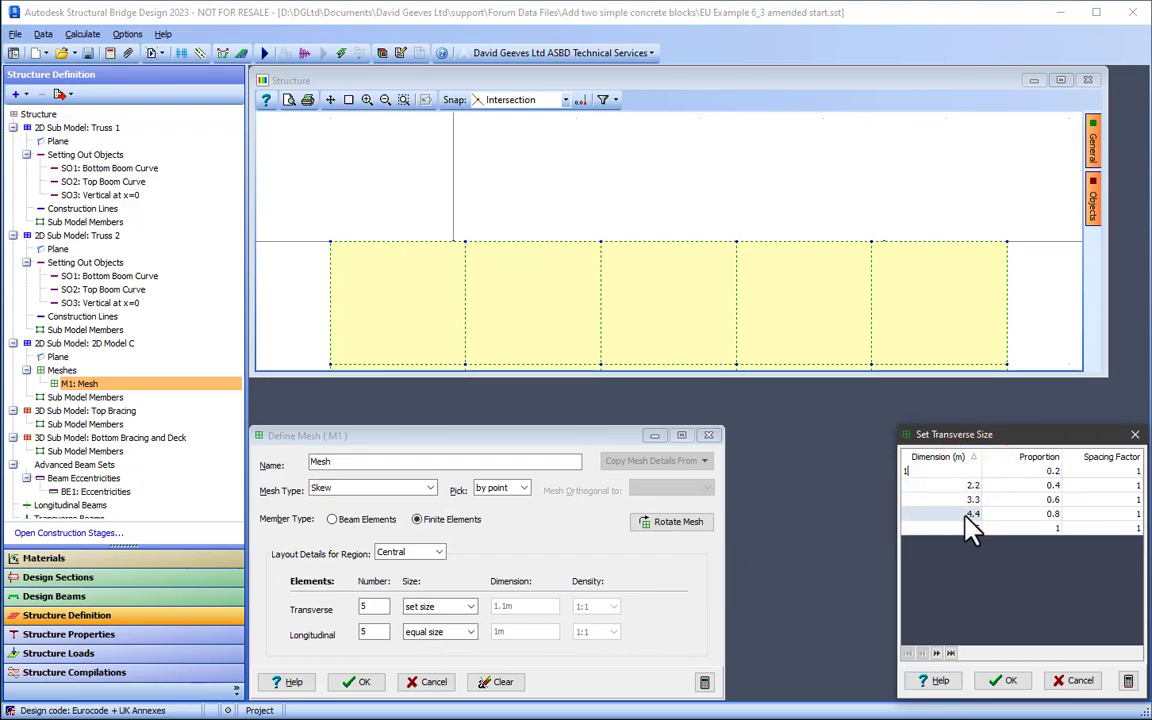
{"action": "left_click", "coordinate": [967, 515]}
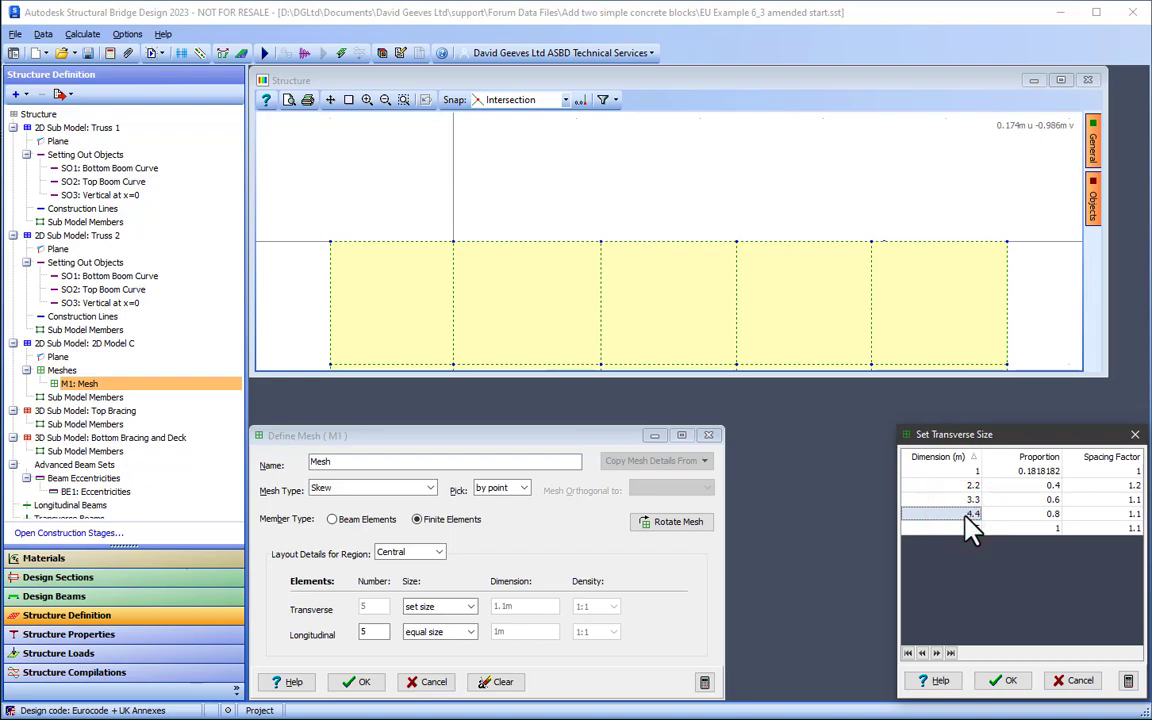
{"action": "type", "text": "4."}
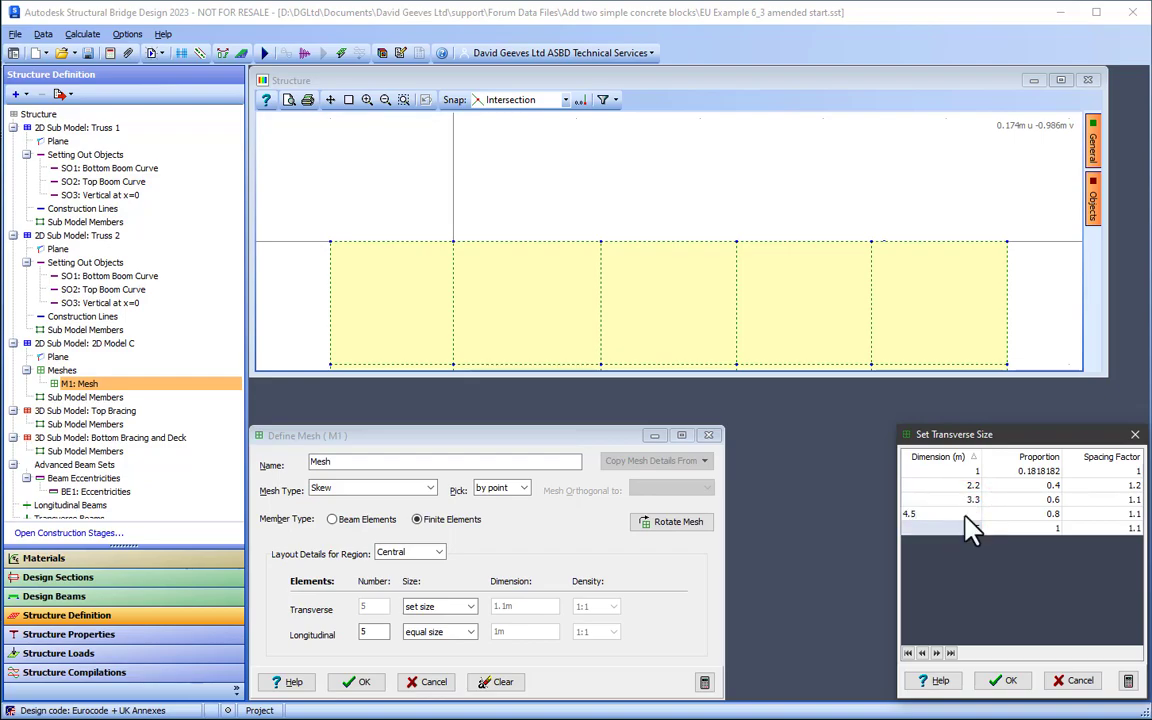
{"action": "left_click", "coordinate": [1003, 680]}
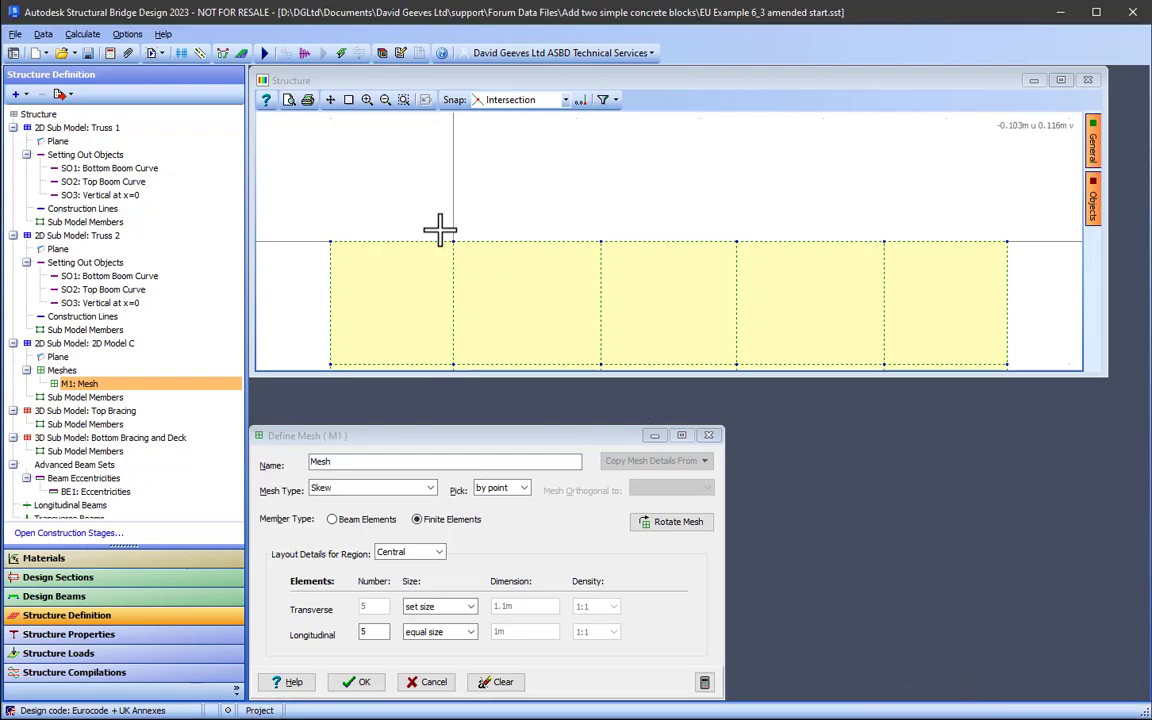
{"action": "left_click", "coordinate": [360, 682]}
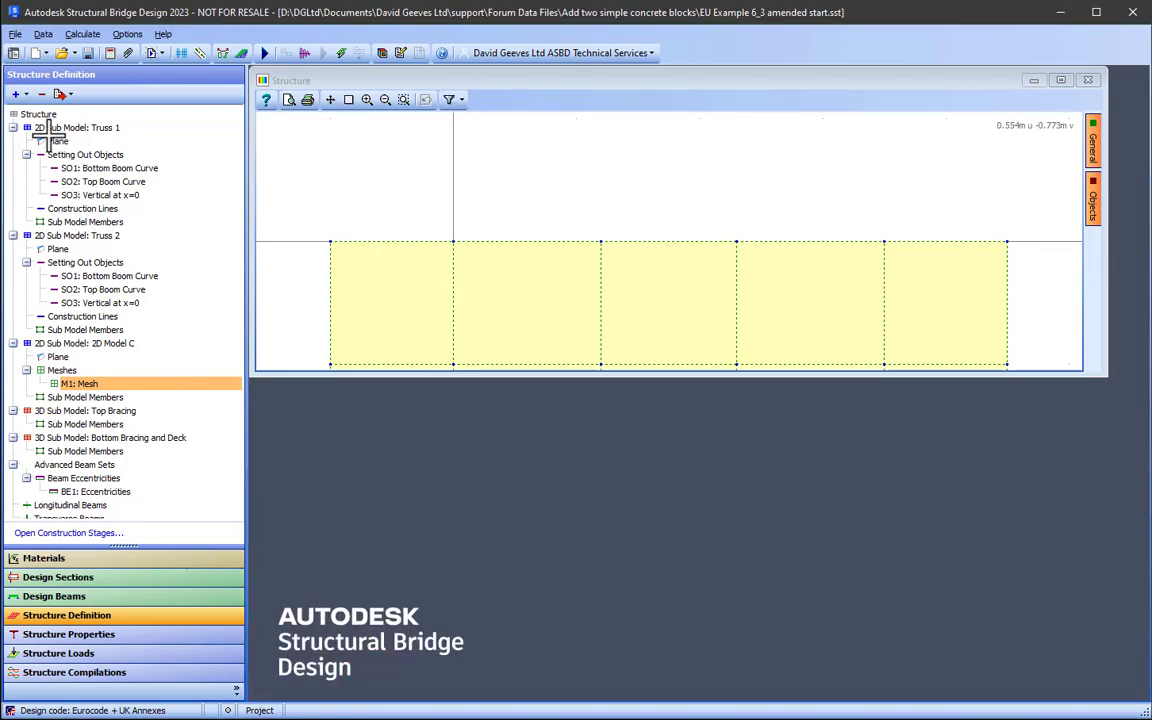
{"action": "left_click", "coordinate": [39, 115]}
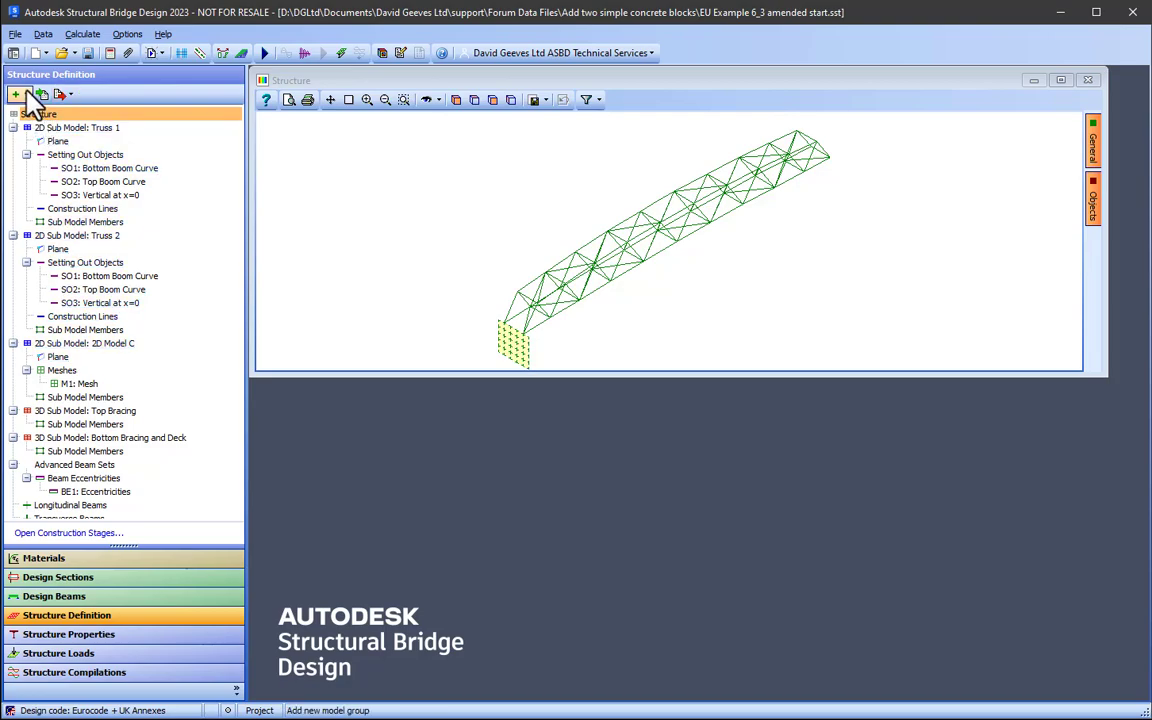
Step: Start a supported nodes group on the six bottom-edge mesh joints, from joint 78 to 50
{"action": "left_click", "coordinate": [27, 94]}
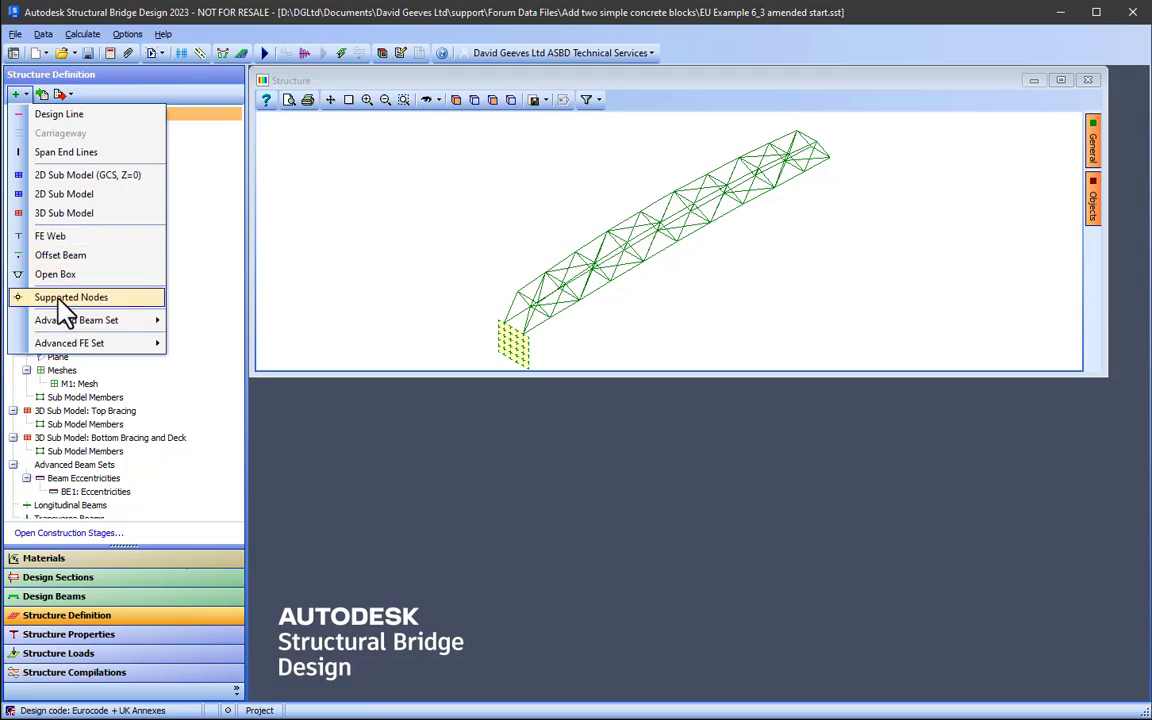
{"action": "left_click", "coordinate": [60, 300]}
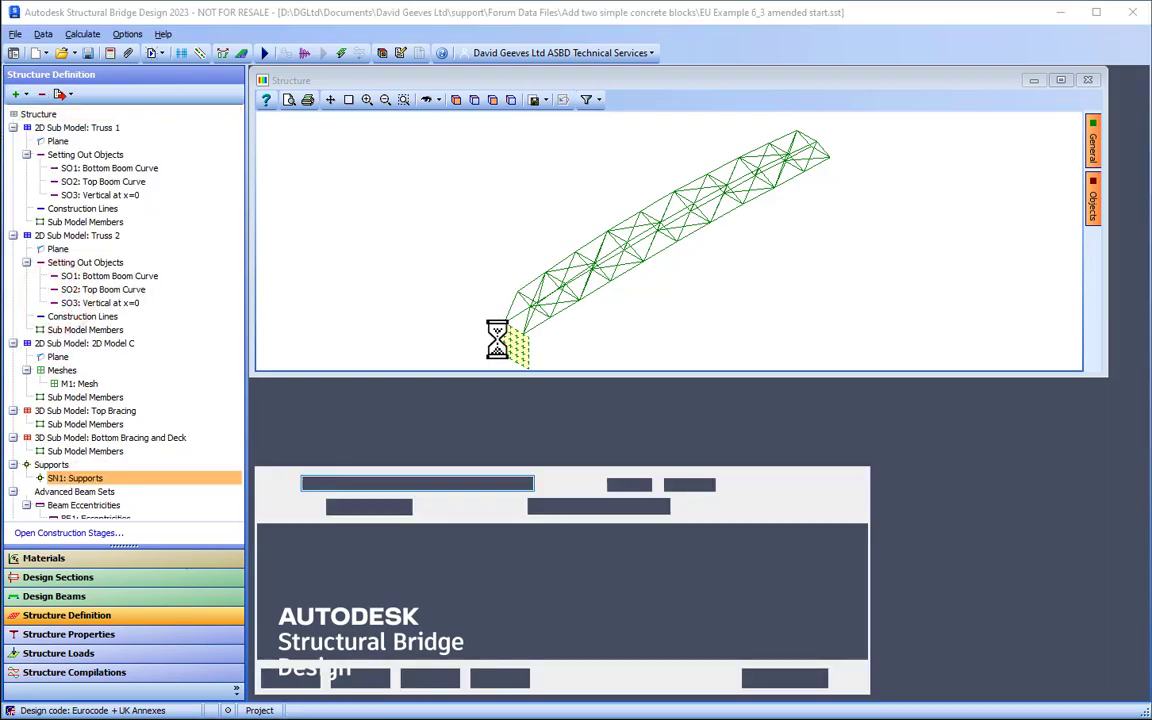
{"action": "middle_click_drag", "start_coordinate": [497, 341], "coordinate": [497, 341]}
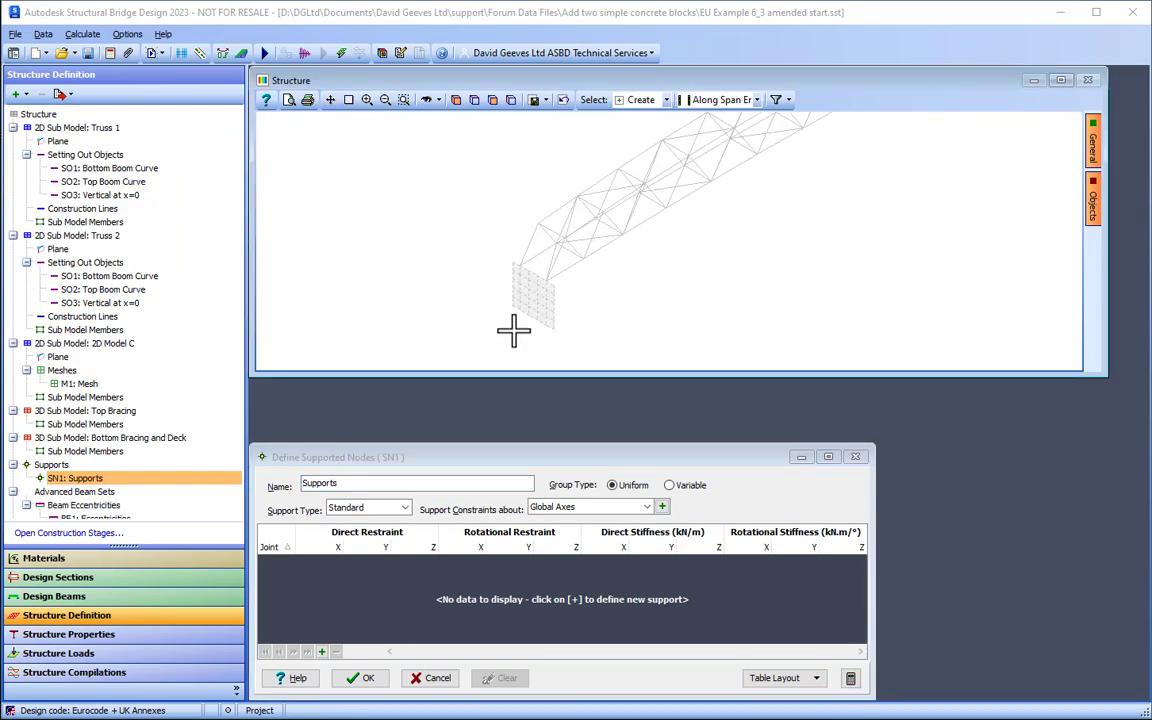
{"action": "scroll", "coordinate": [513, 330], "scroll_direction": "up", "scroll_amount": 5}
{"action": "left_click", "coordinate": [513, 330]}
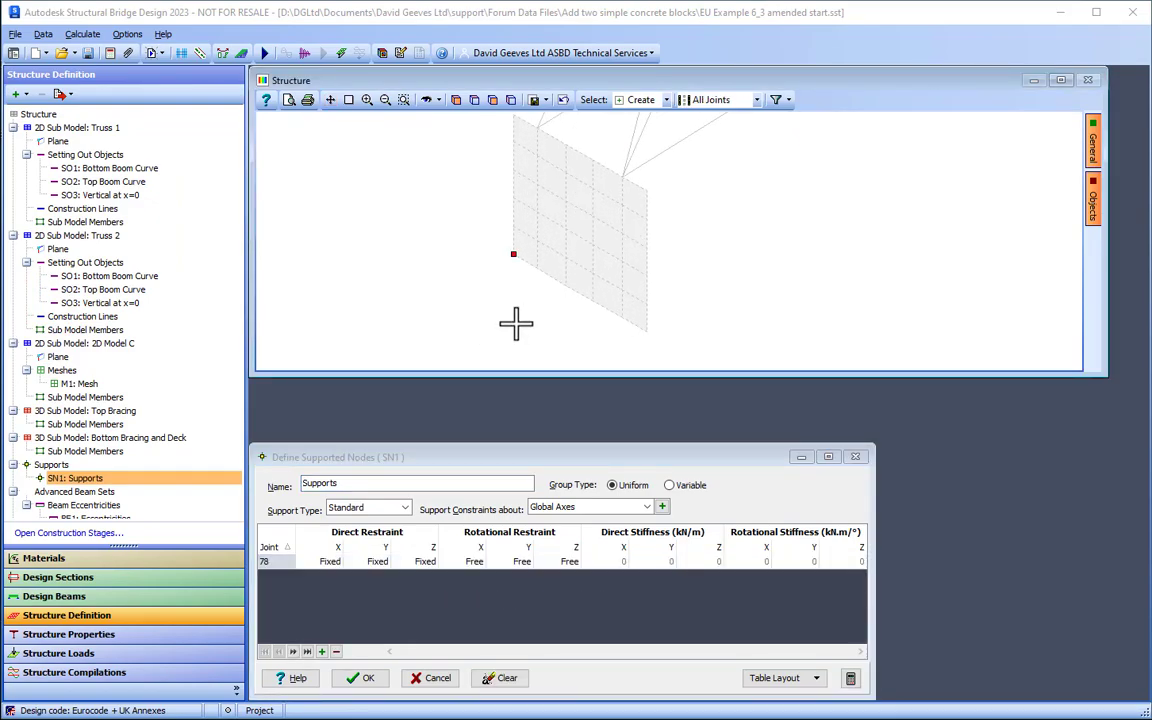
{"action": "left_click", "coordinate": [536, 267]}
{"action": "left_click", "coordinate": [567, 287]}
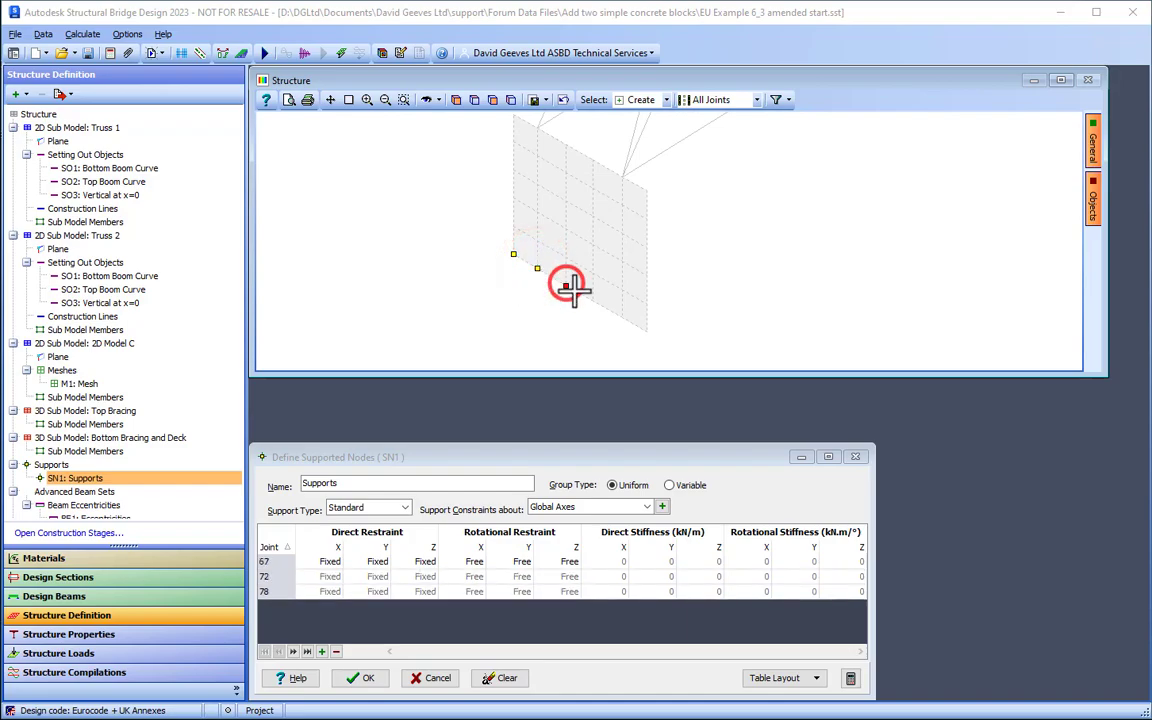
{"action": "left_click", "coordinate": [592, 300]}
{"action": "left_click", "coordinate": [622, 318]}
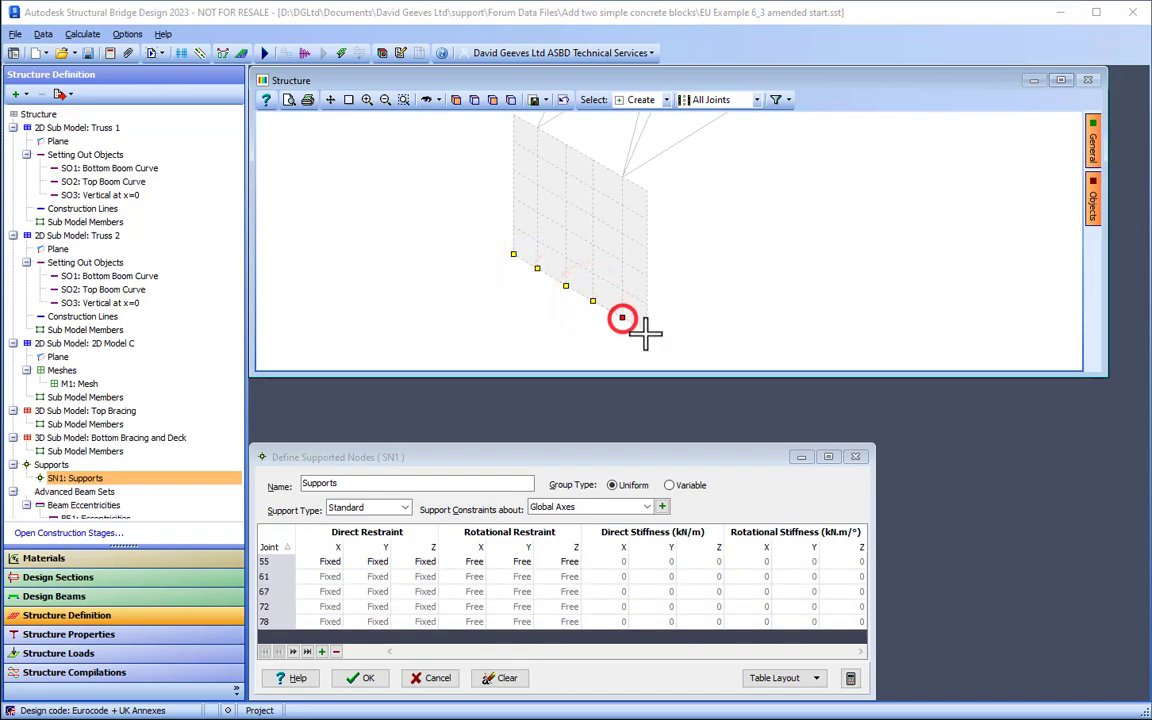
{"action": "left_click", "coordinate": [647, 332]}
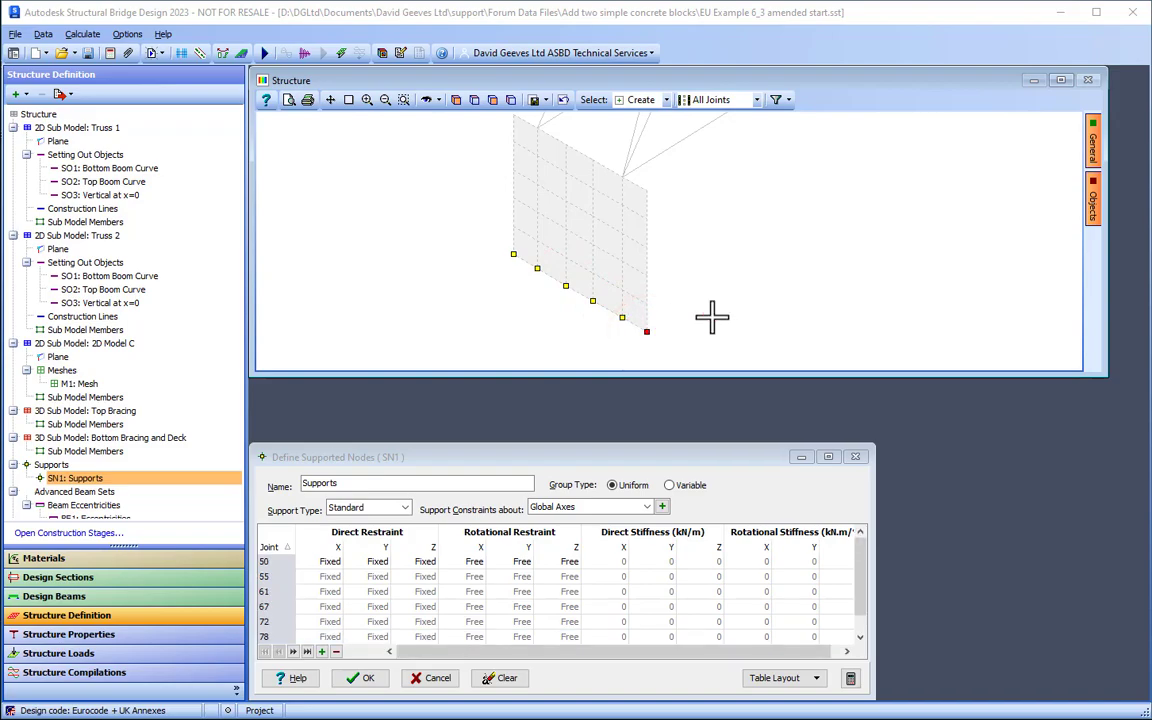
Step: Set rotation about Y to Fixed for the supports and accept group SN1
{"action": "left_click", "coordinate": [493, 585]}
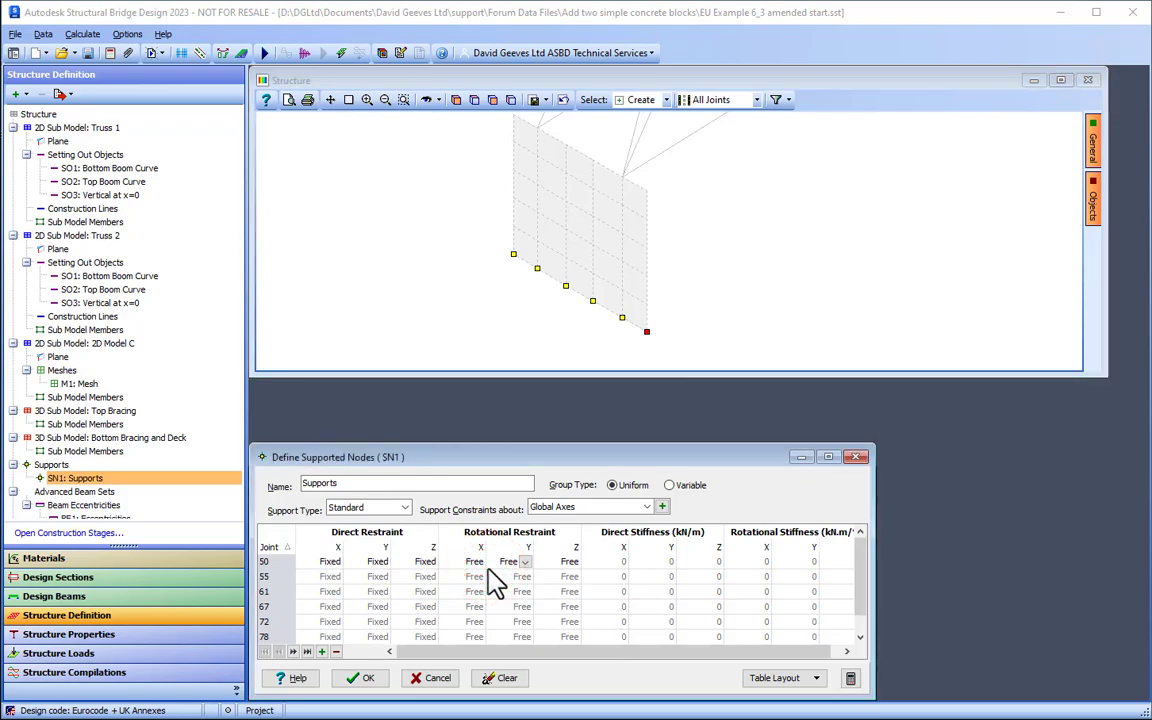
{"action": "left_click", "coordinate": [490, 577]}
{"action": "left_click", "coordinate": [493, 572]}
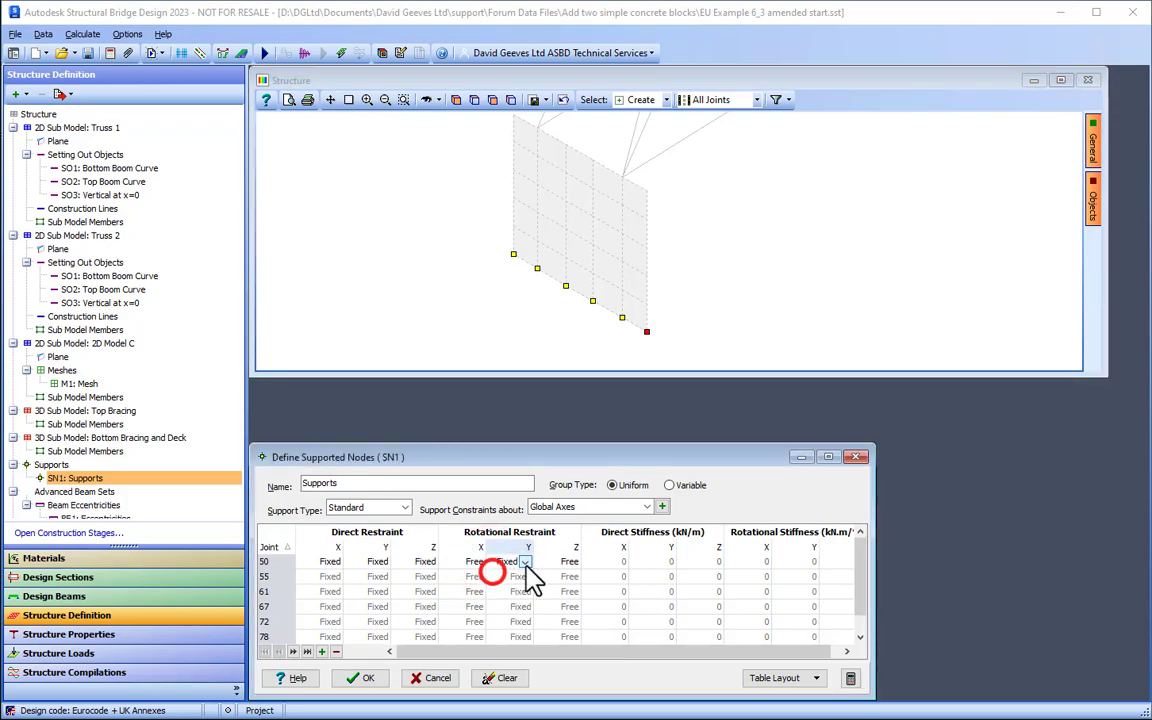
{"action": "left_click", "coordinate": [525, 563]}
{"action": "left_click", "coordinate": [521, 577]}
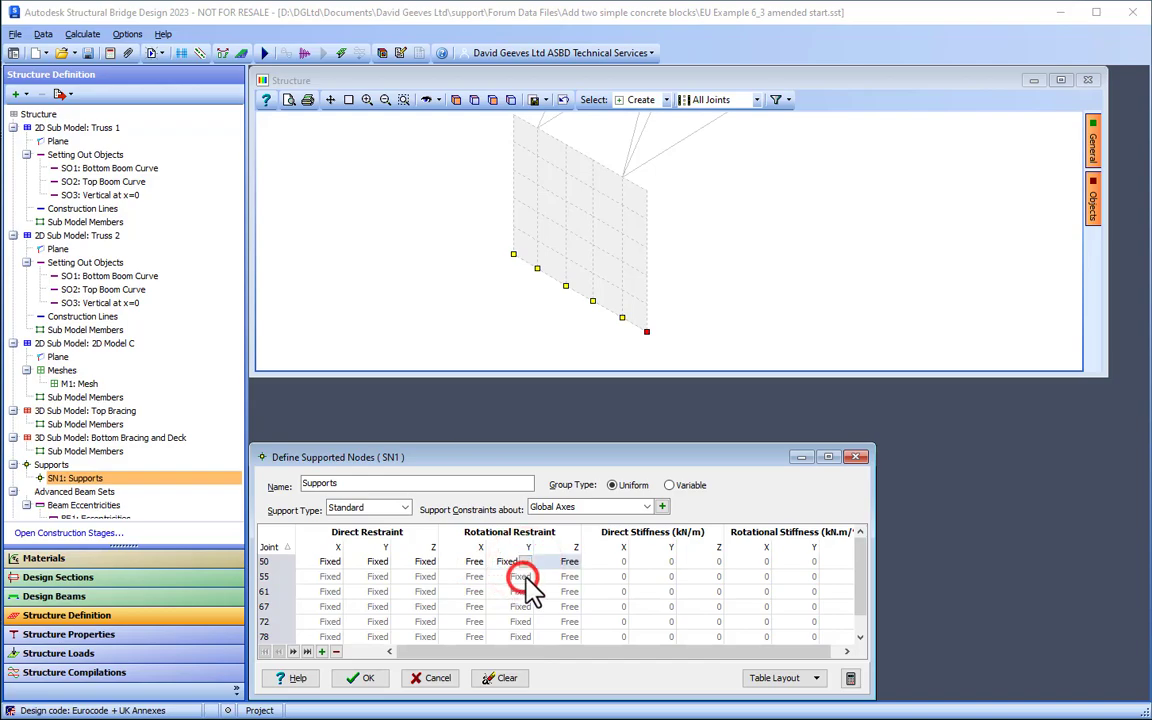
{"action": "left_click", "coordinate": [562, 563]}
{"action": "left_click", "coordinate": [570, 563]}
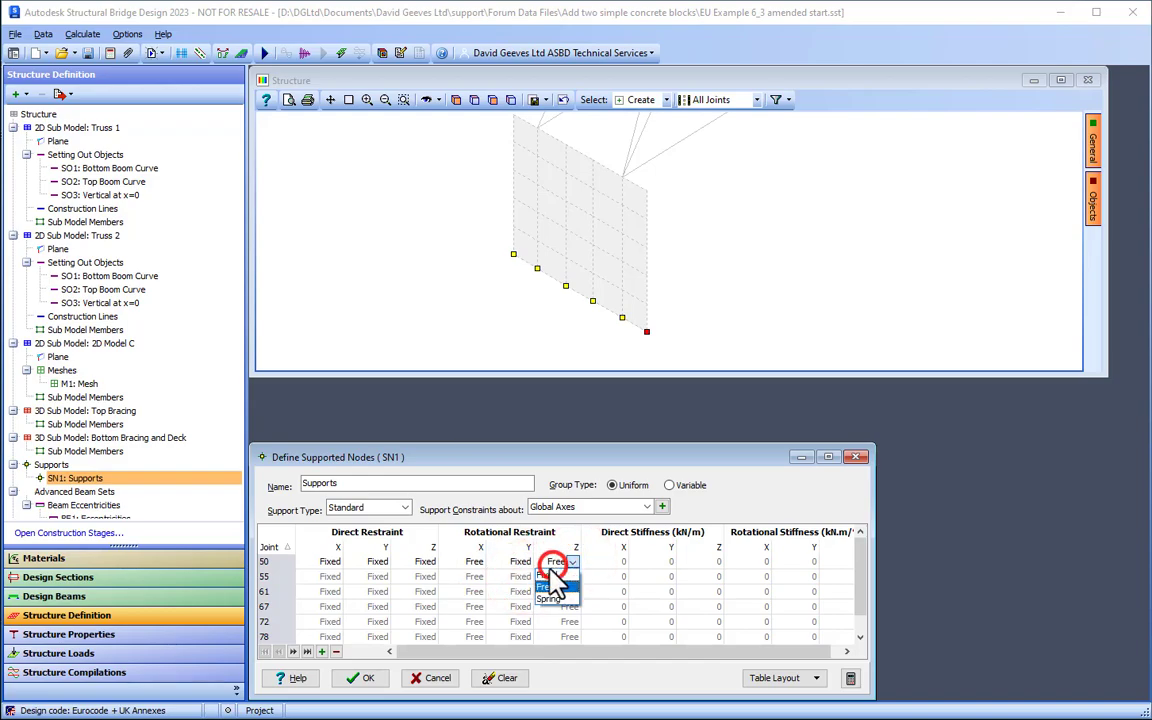
{"action": "left_click", "coordinate": [368, 680]}
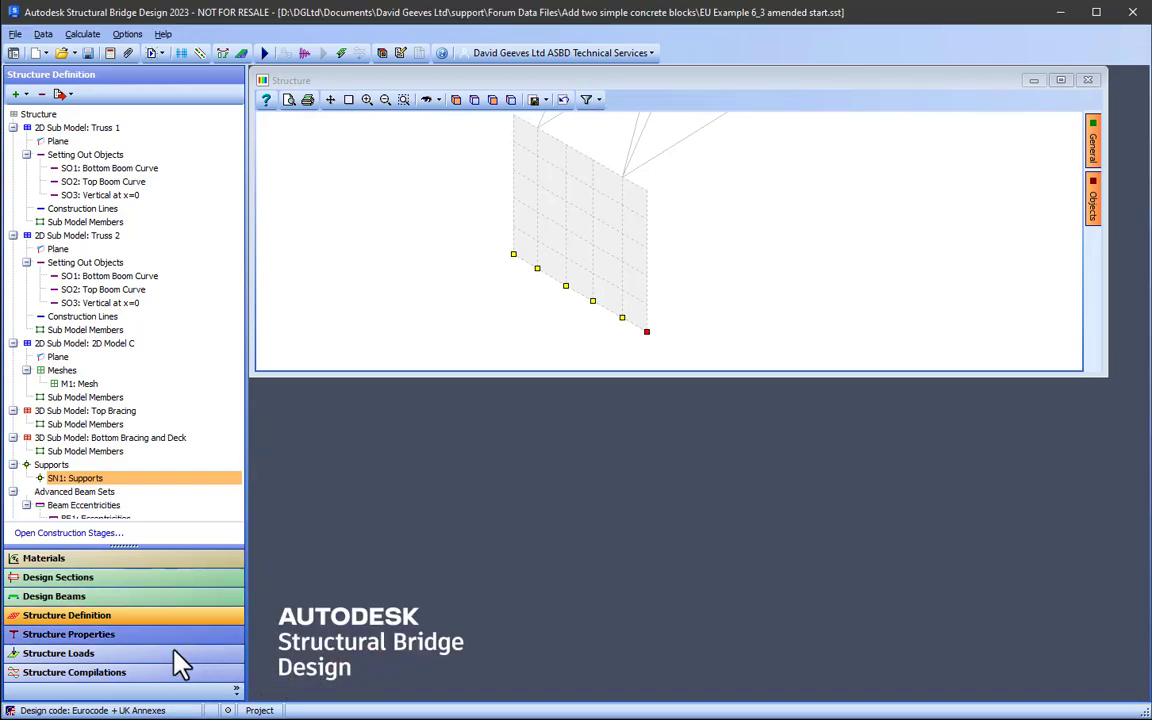
Step: Create FE property SP7 FE (1000mm C32/40 concrete) and assign it to all mesh elements
{"action": "left_click", "coordinate": [110, 634]}
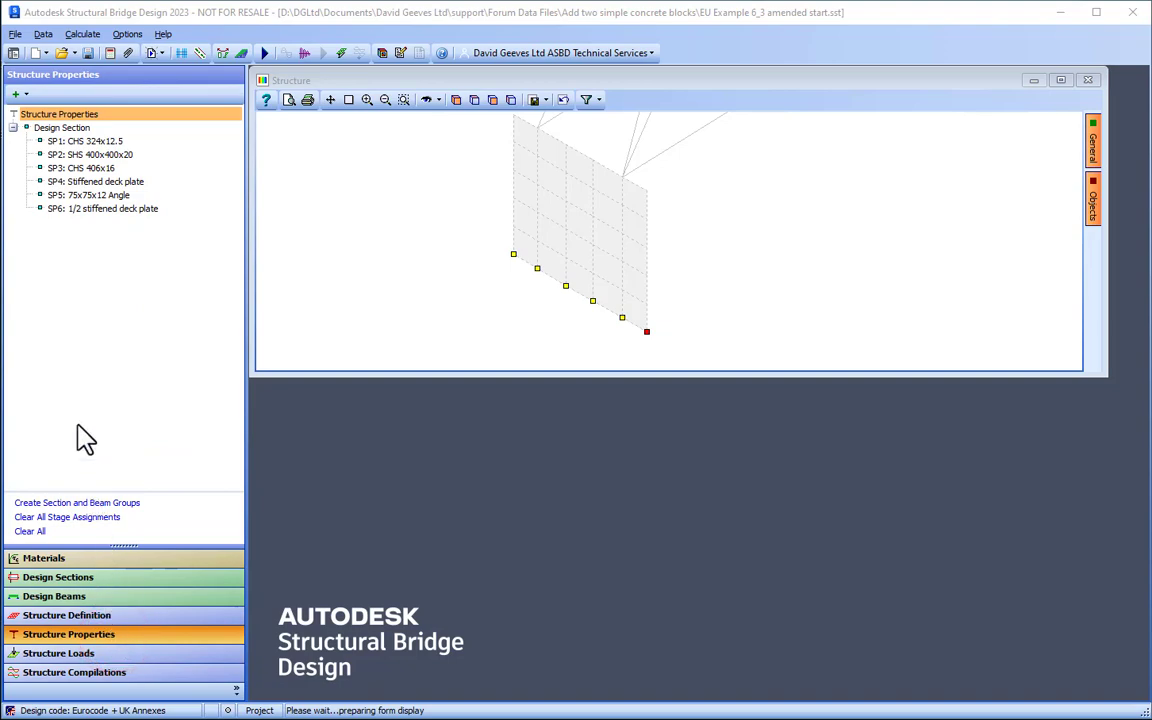
{"action": "left_click", "coordinate": [19, 95]}
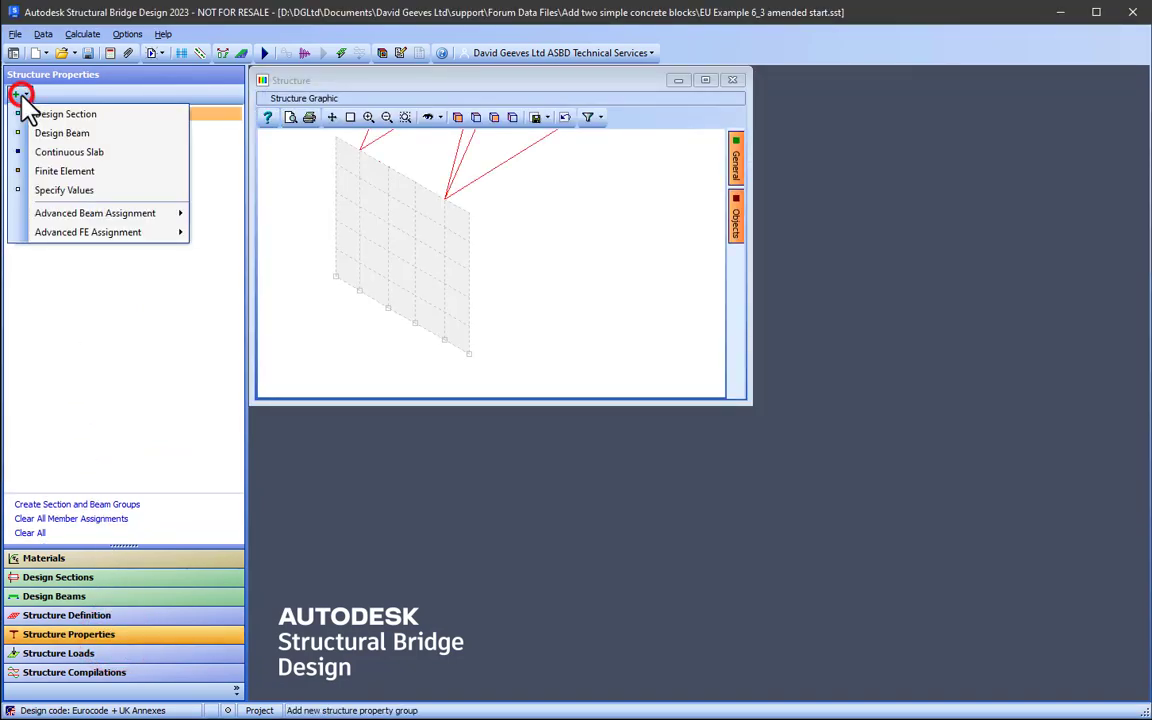
{"action": "left_click", "coordinate": [84, 171]}
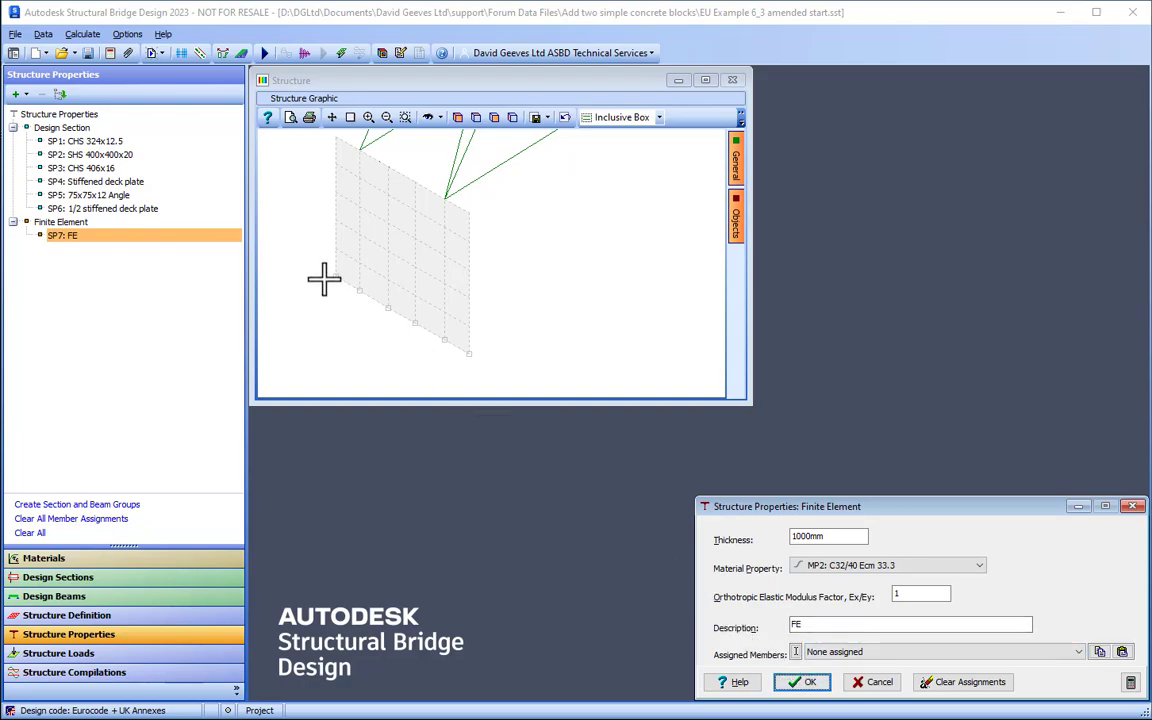
{"action": "left_click", "coordinate": [297, 362]}
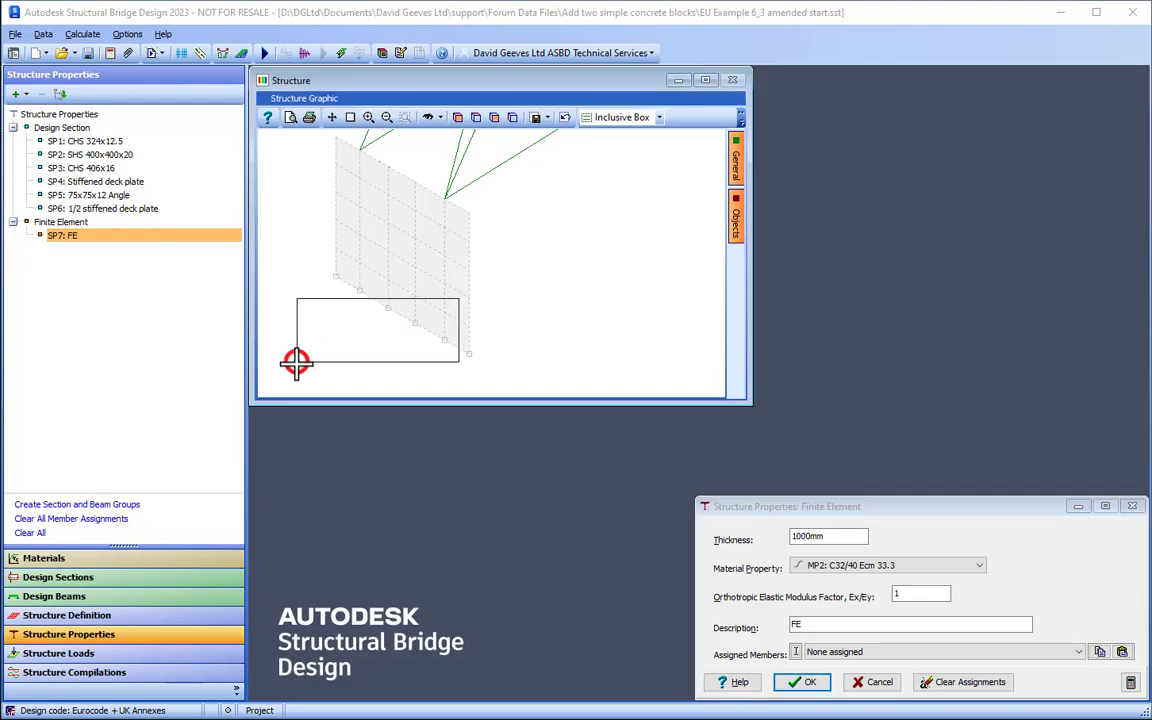
{"action": "left_click", "coordinate": [512, 118]}
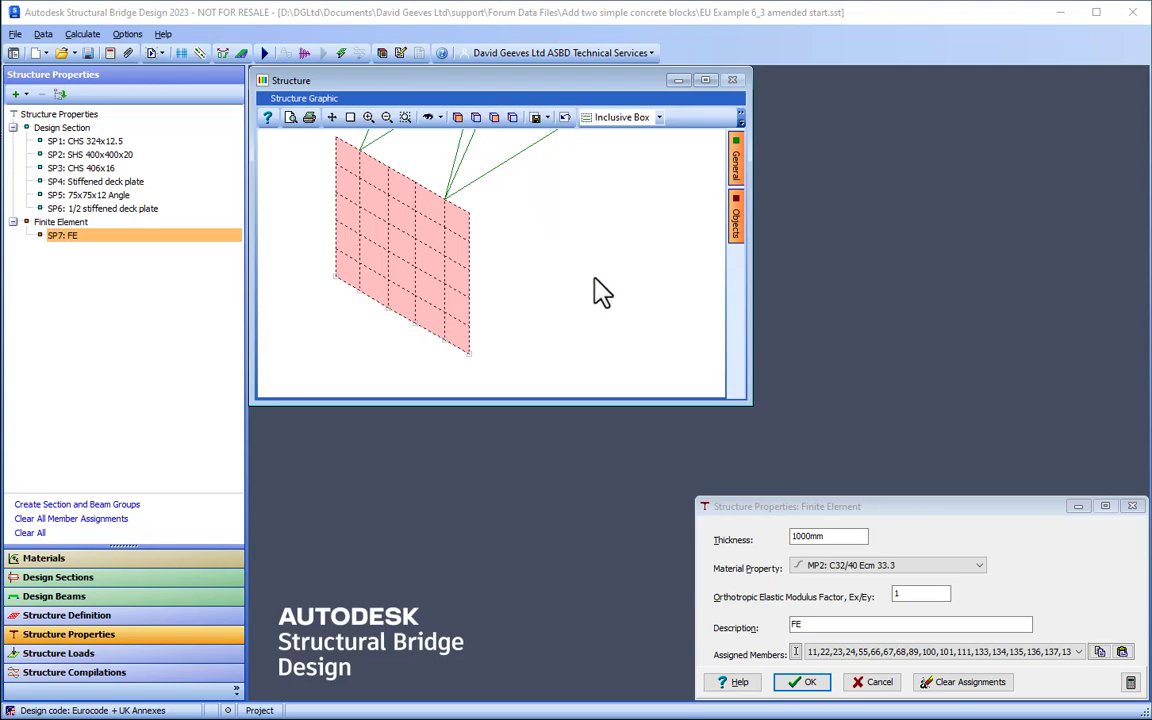
{"action": "left_click", "coordinate": [808, 684]}
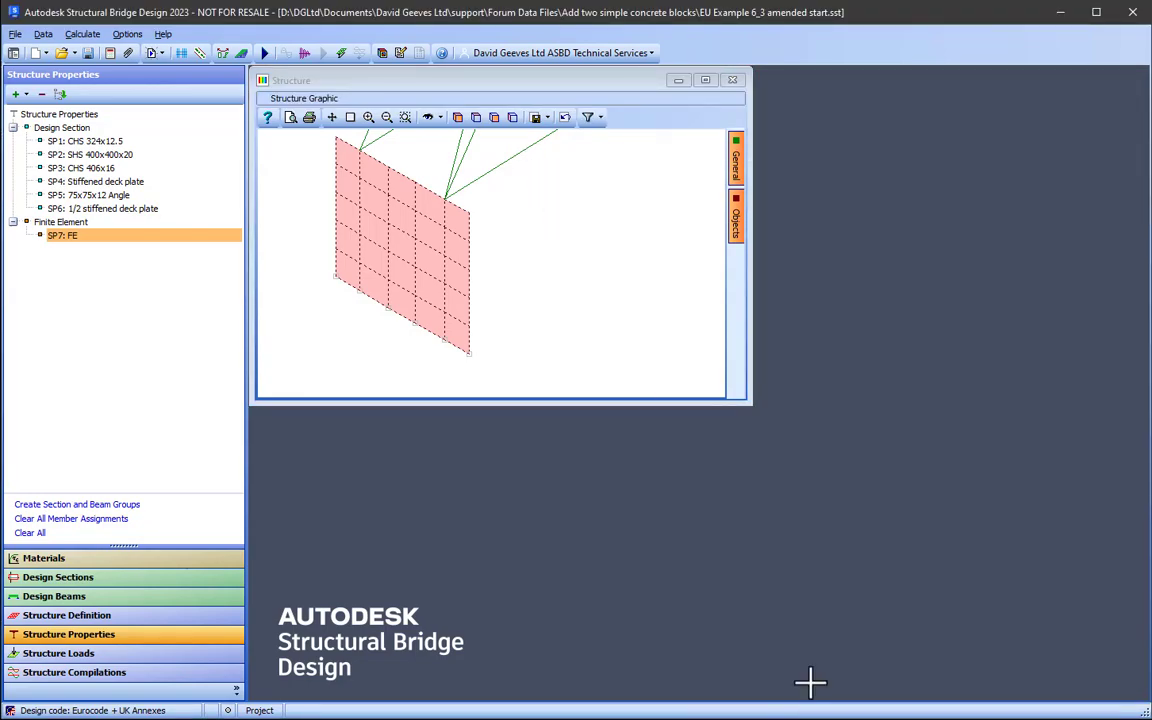
Step: View the rendered 3D bridge, then return to Structure Definition with the whole truss in view
{"action": "left_click", "coordinate": [382, 53]}
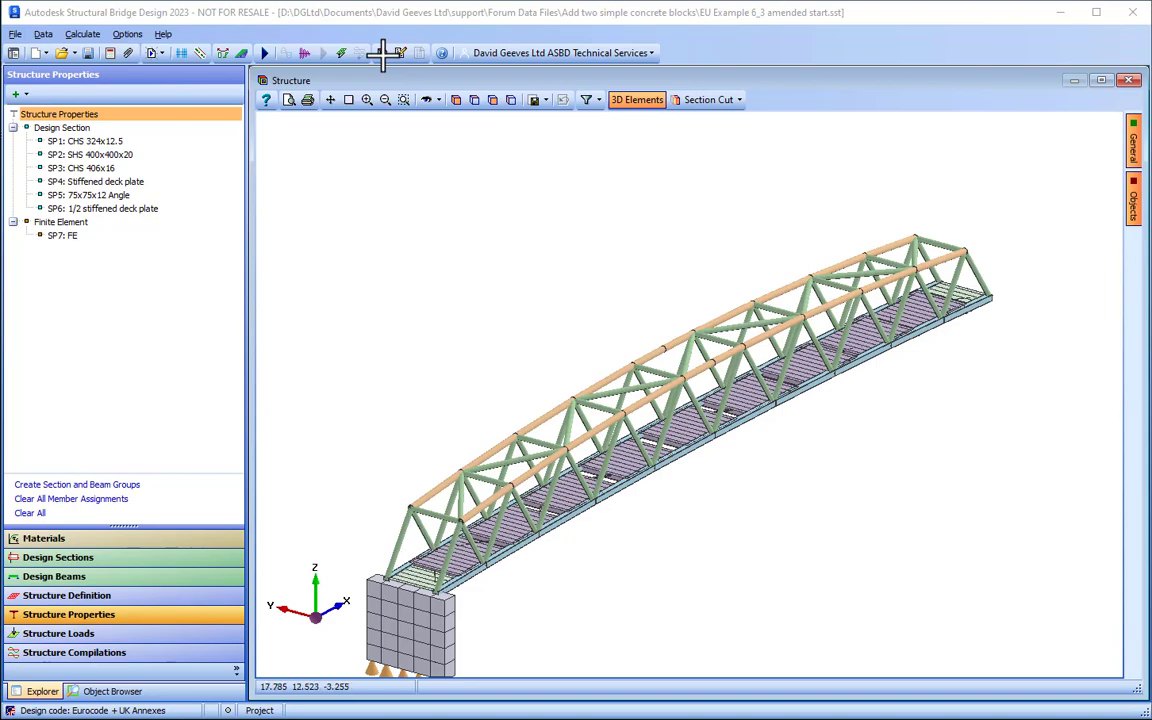
{"action": "middle_click_drag", "start_coordinate": [458, 278], "coordinate": [547, 519]}
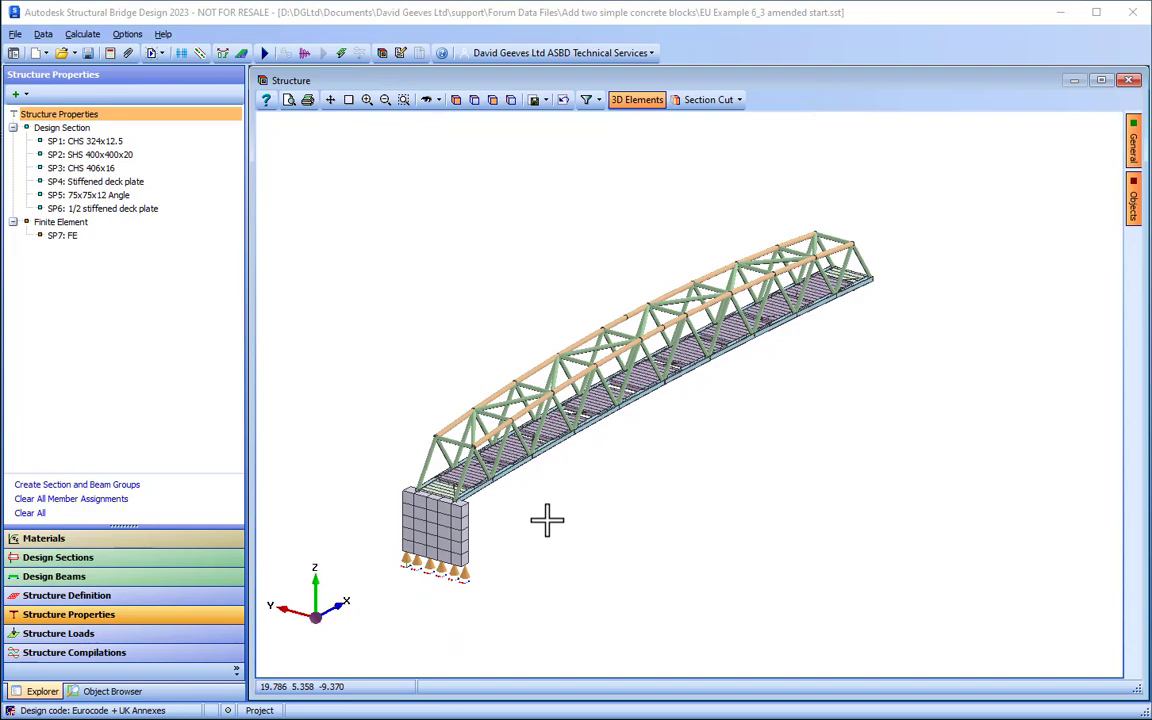
{"action": "left_click", "coordinate": [63, 596]}
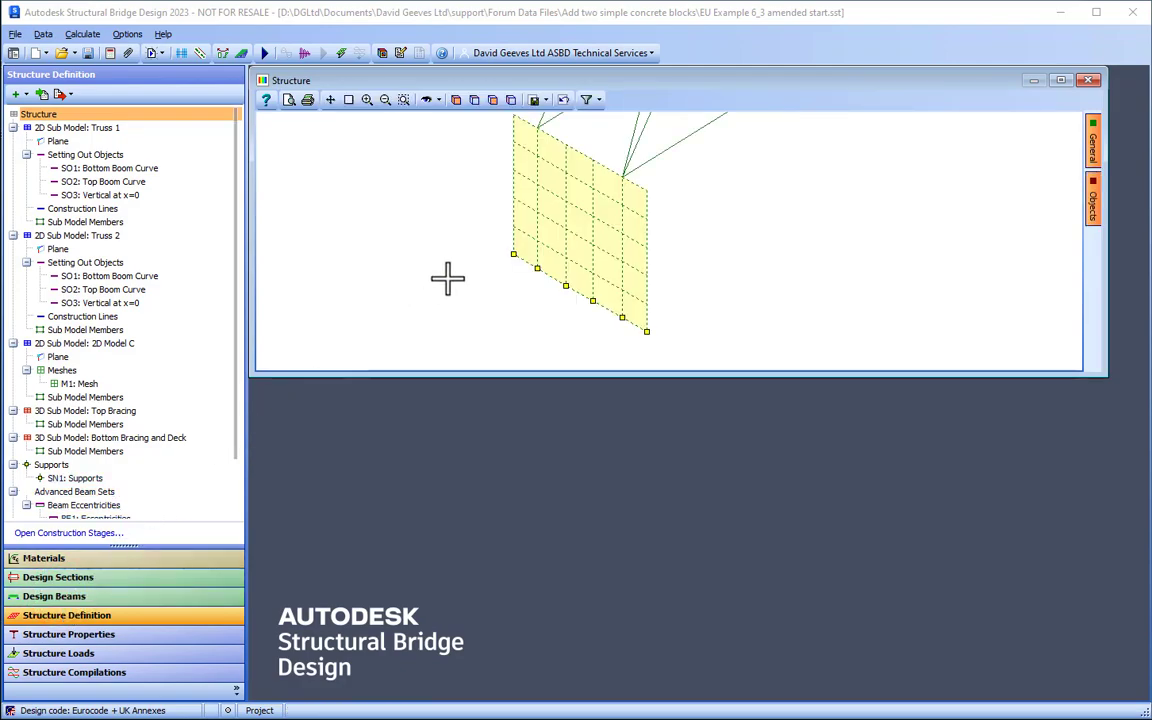
{"action": "scroll", "coordinate": [448, 278], "scroll_direction": "down", "scroll_amount": 5}
{"action": "middle_click_drag", "start_coordinate": [447, 278], "coordinate": [715, 252]}
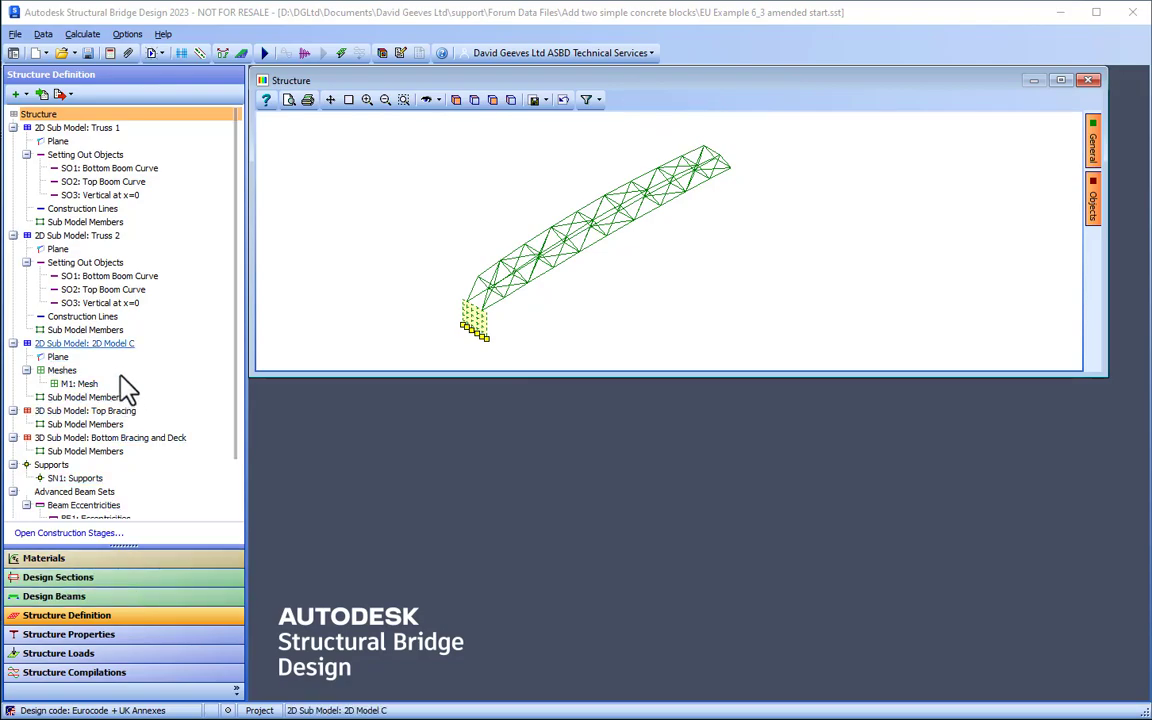
Step: Rename sub model 2D Model C to 'West Abutment' from its tree menu
{"action": "left_click", "coordinate": [112, 350]}
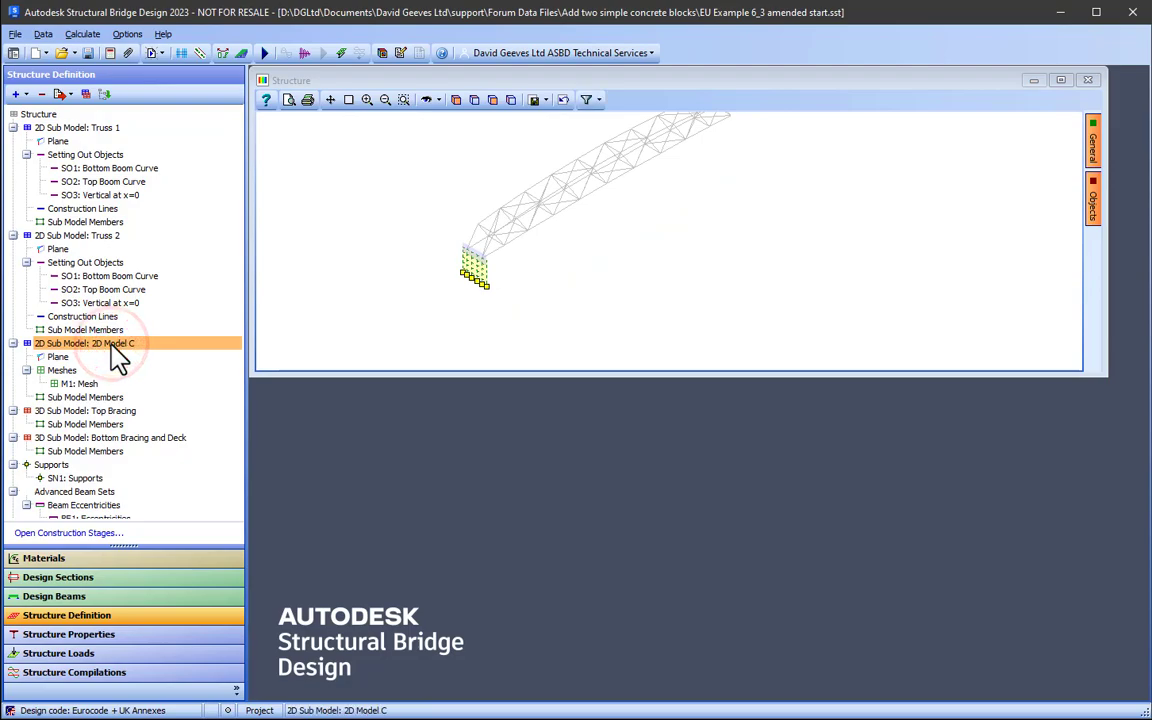
{"action": "right_click", "coordinate": [112, 349]}
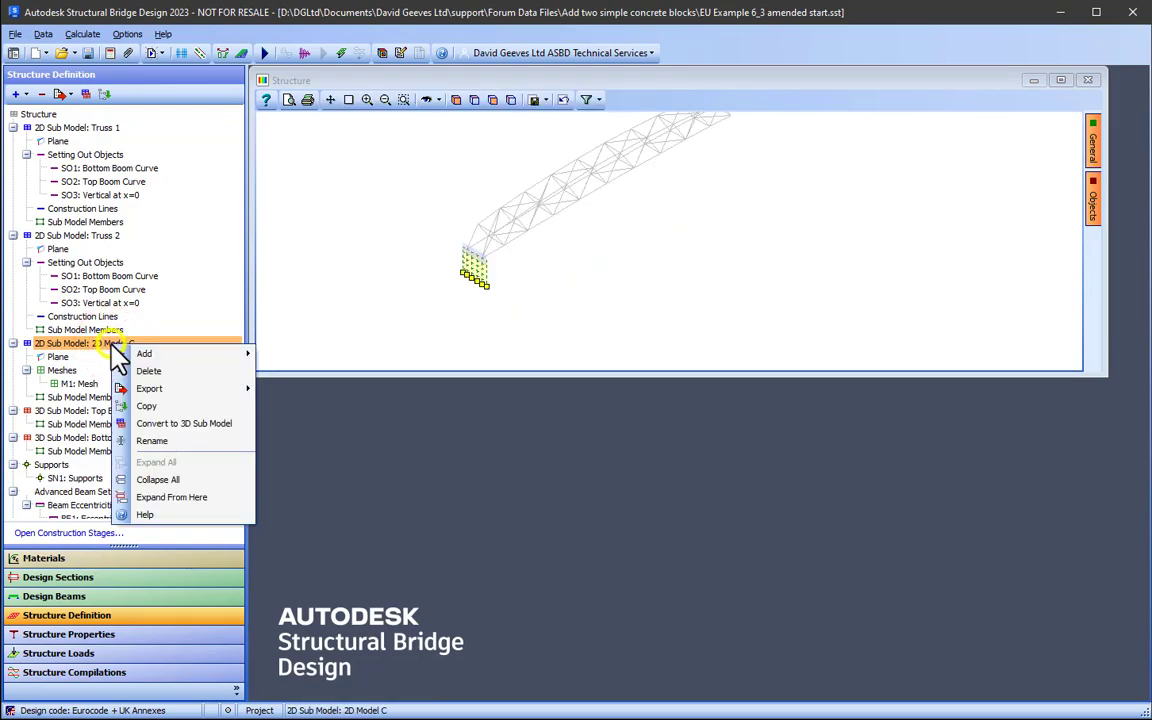
{"action": "left_click", "coordinate": [154, 440]}
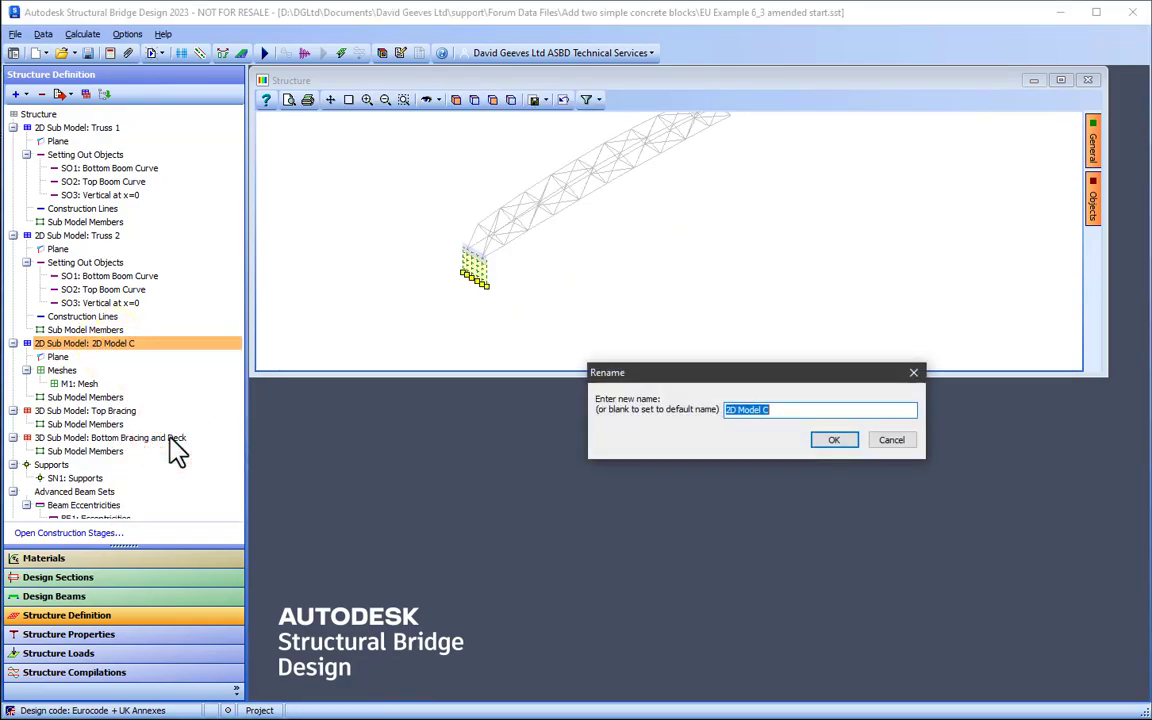
{"action": "type", "text": "West Abutment"}
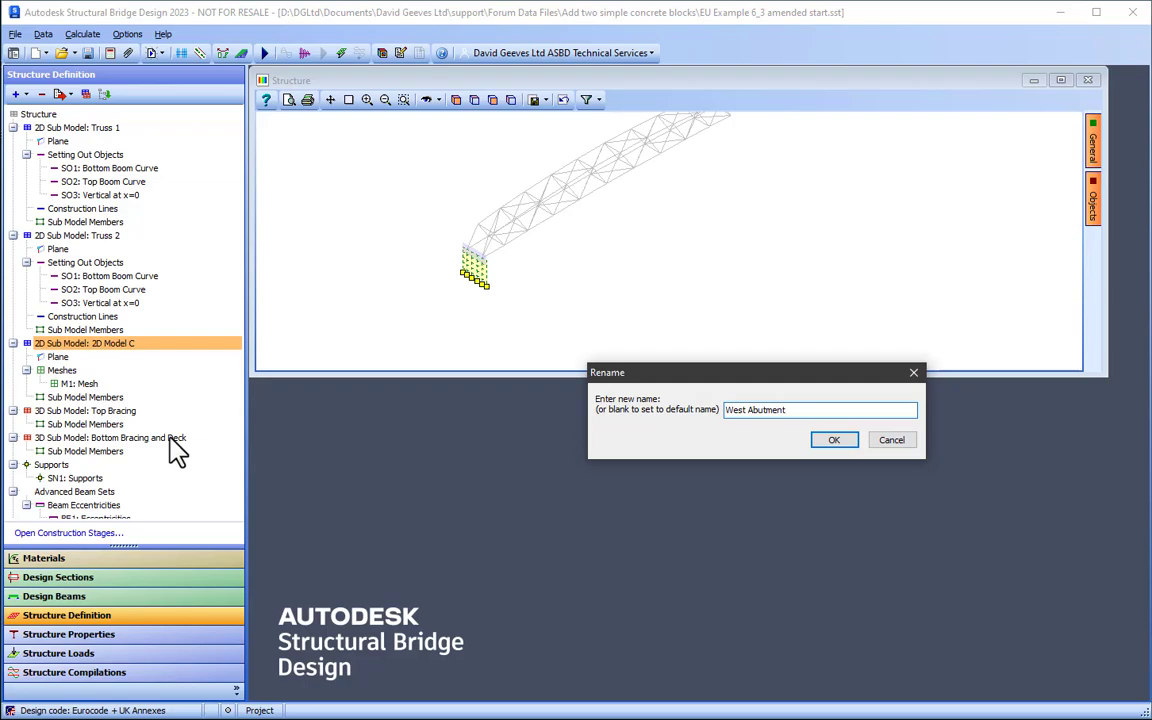
{"action": "left_click", "coordinate": [832, 441]}
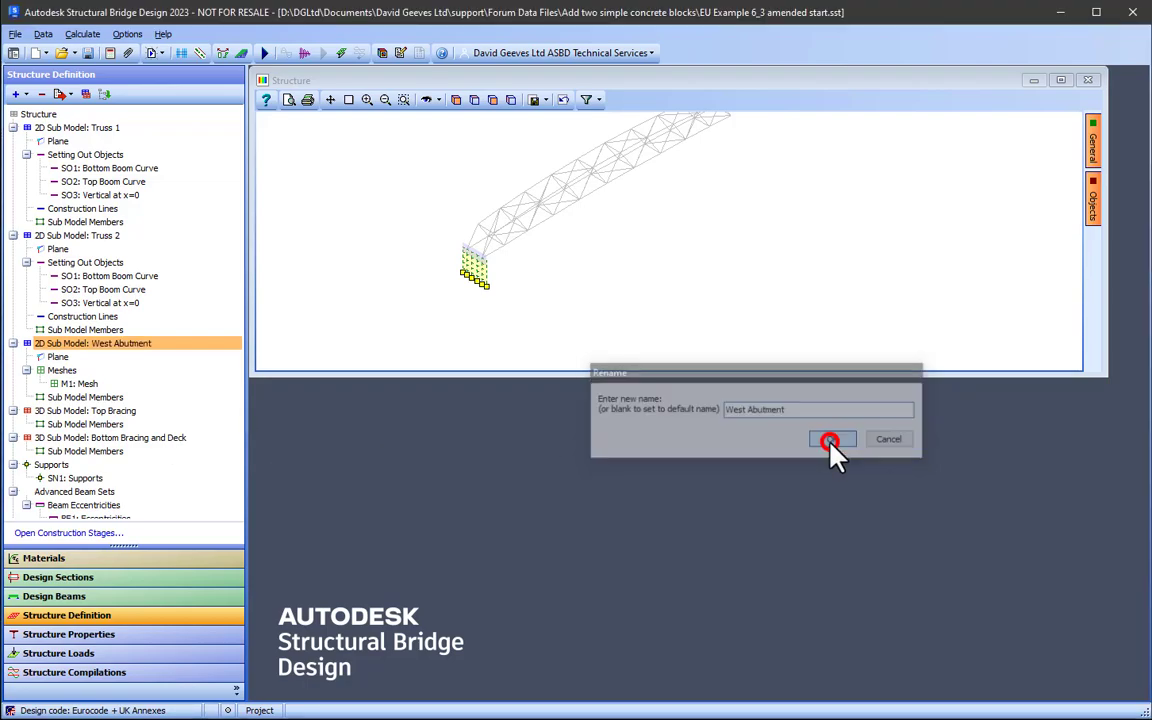
Step: Copy West Abutment onto a plane whose origin is the far-end truss node at X 55m
{"action": "right_click", "coordinate": [106, 356]}
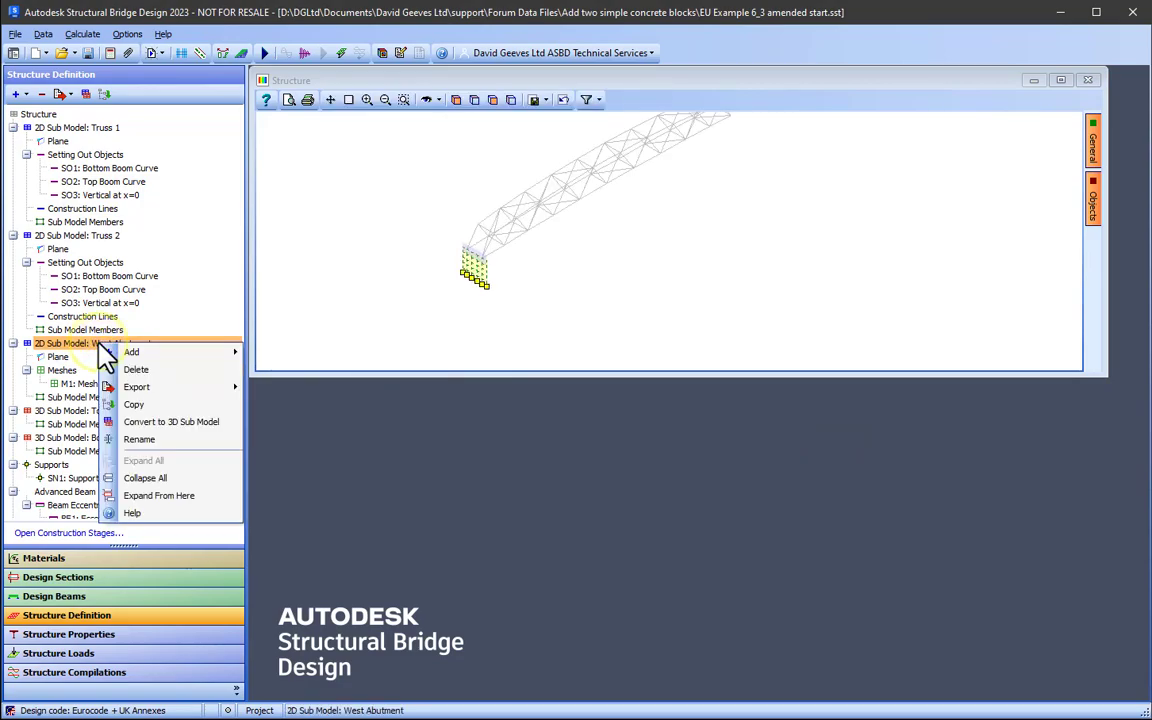
{"action": "left_click", "coordinate": [134, 404]}
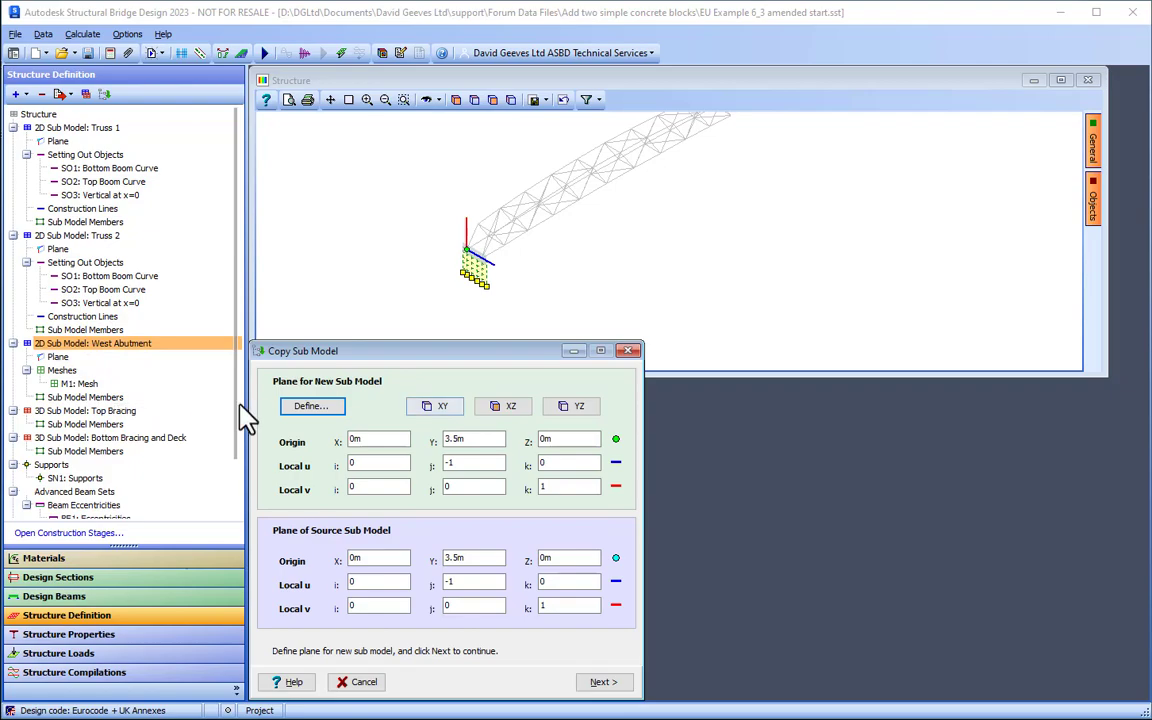
{"action": "left_click", "coordinate": [328, 405]}
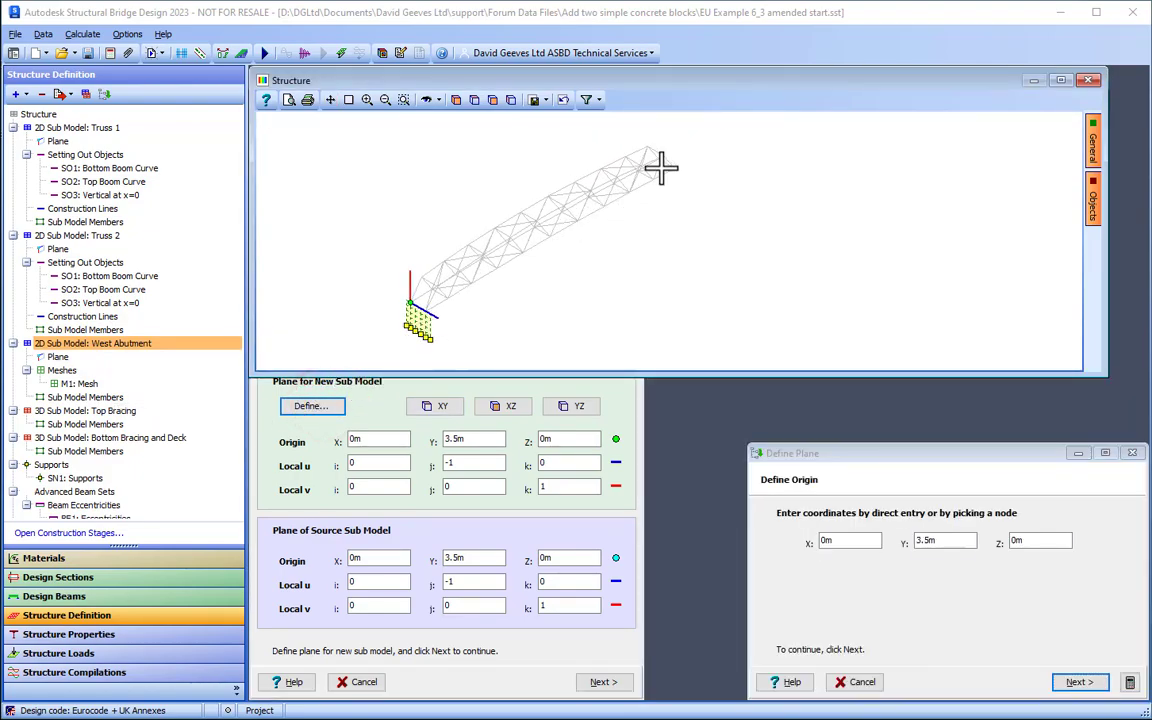
{"action": "scroll", "coordinate": [660, 168], "scroll_direction": "up", "scroll_amount": 8}
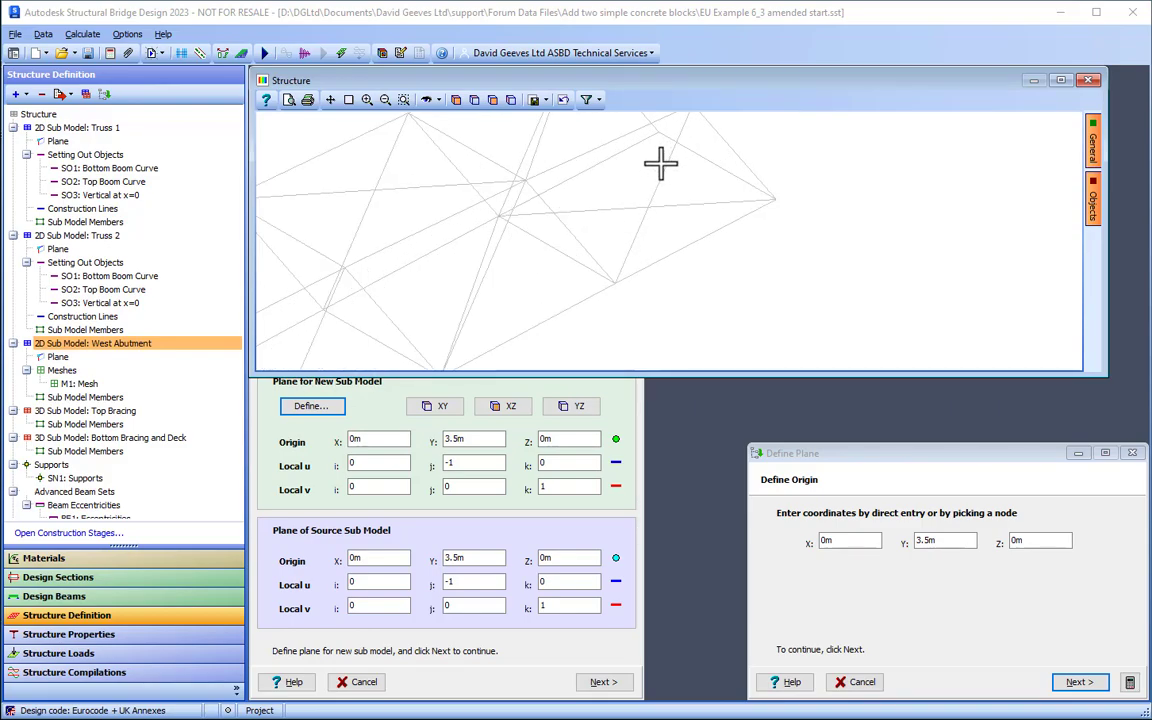
{"action": "left_click", "coordinate": [658, 132]}
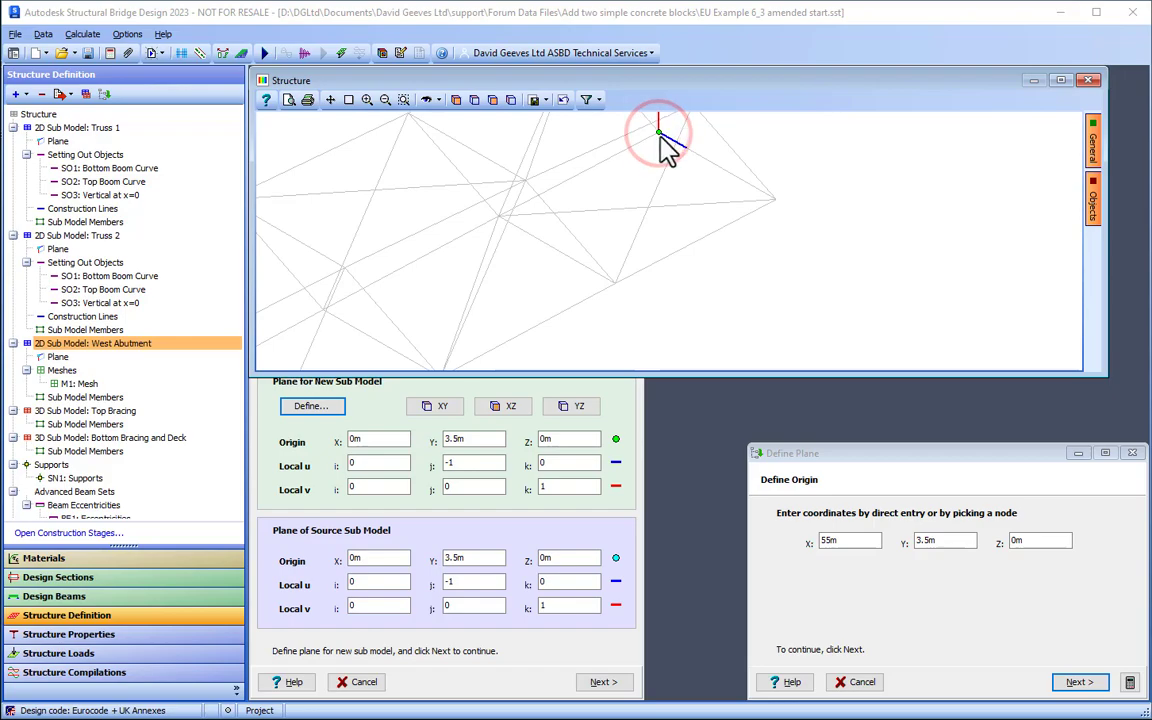
{"action": "left_click", "coordinate": [1077, 682]}
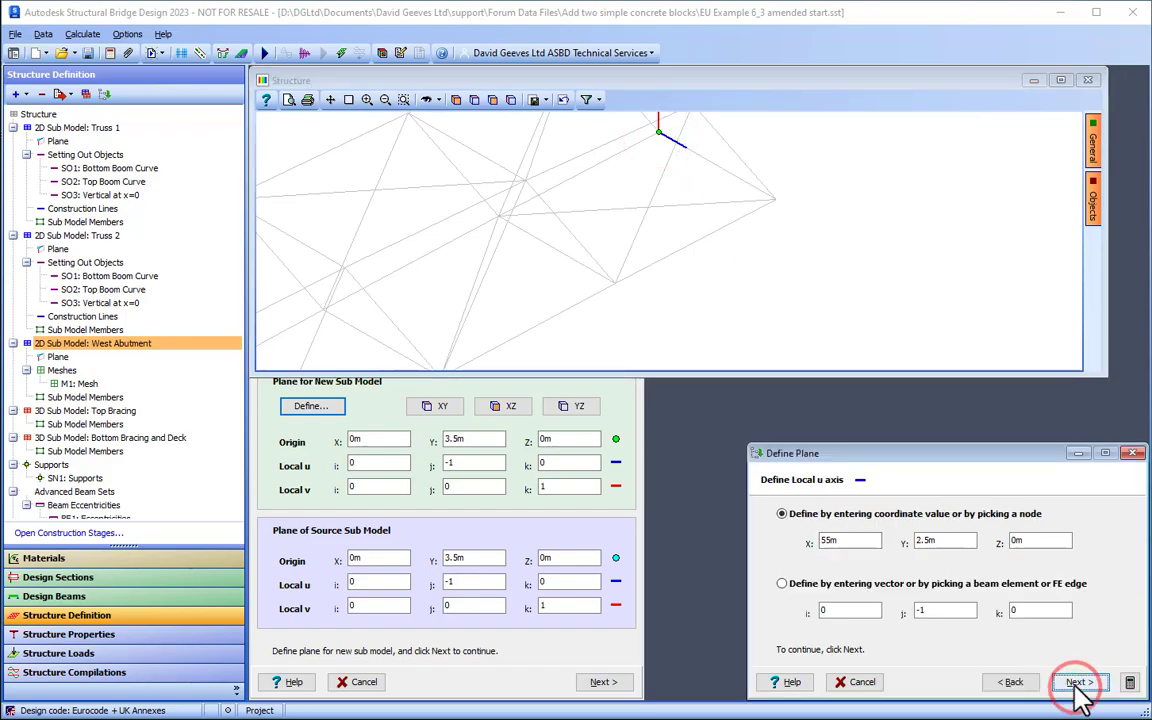
{"action": "left_click", "coordinate": [1077, 682]}
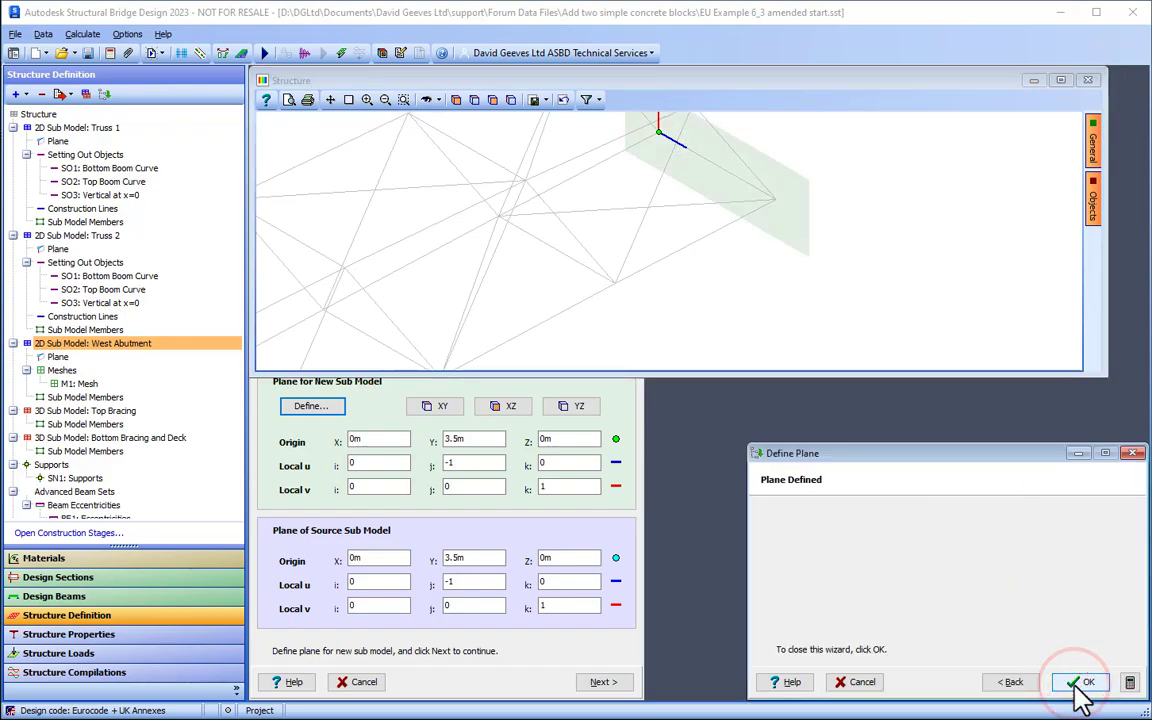
{"action": "left_click", "coordinate": [1080, 684]}
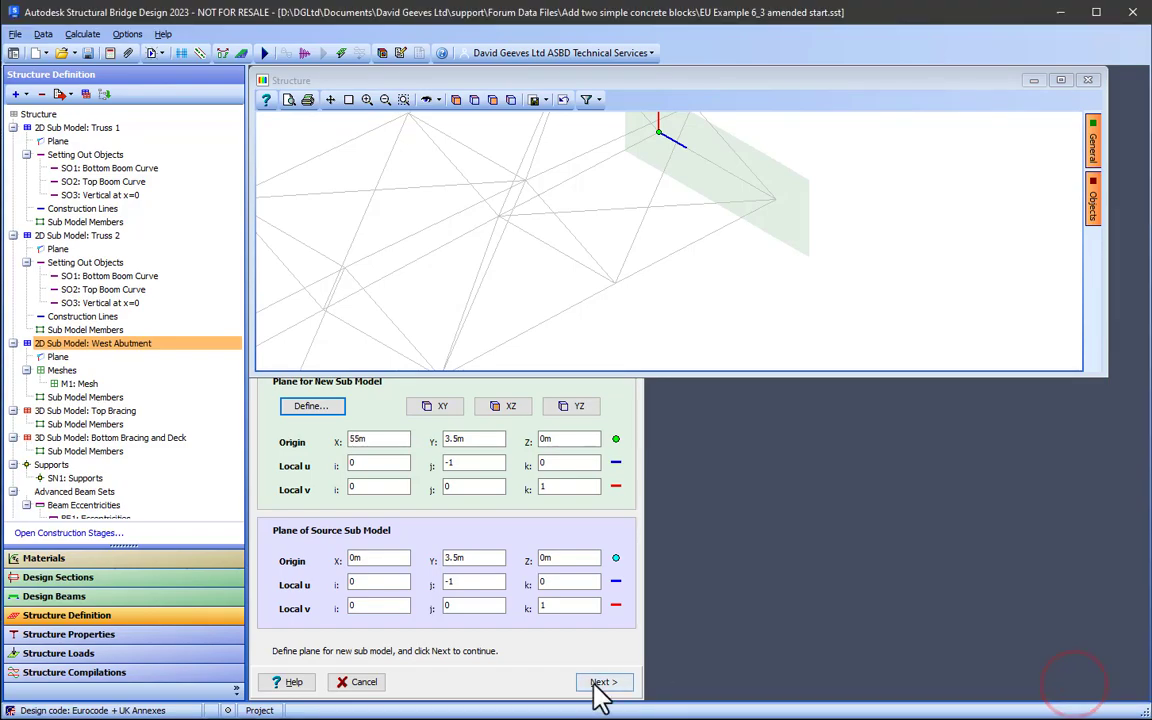
{"action": "left_click", "coordinate": [596, 683]}
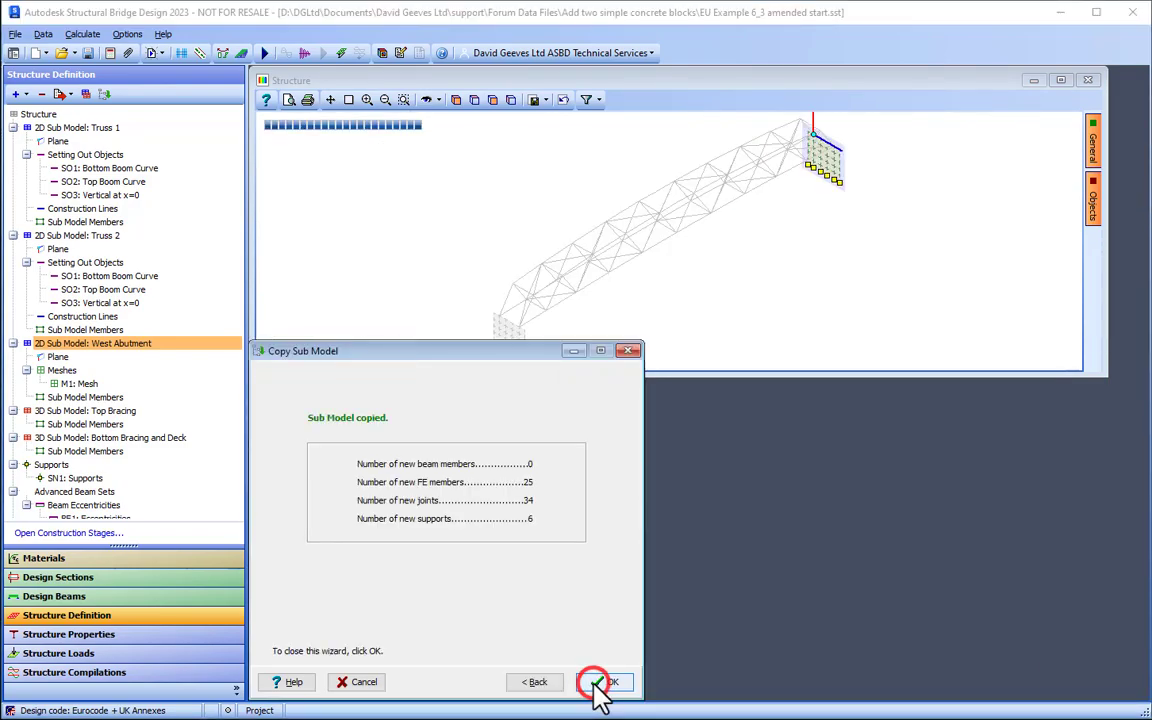
Step: Close the copy summary and view both abutment blocks in the rendered 3D view
{"action": "scroll", "coordinate": [708, 314], "scroll_direction": "down", "scroll_amount": 2}
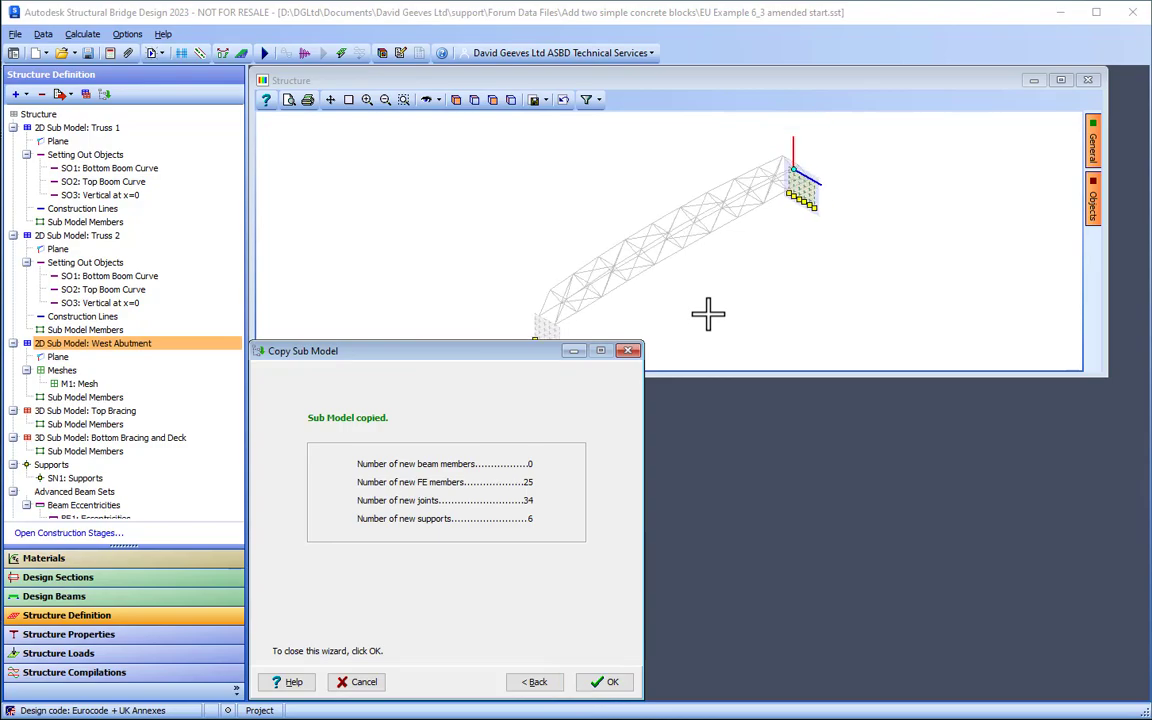
{"action": "scroll", "coordinate": [708, 314], "scroll_direction": "down", "scroll_amount": 2}
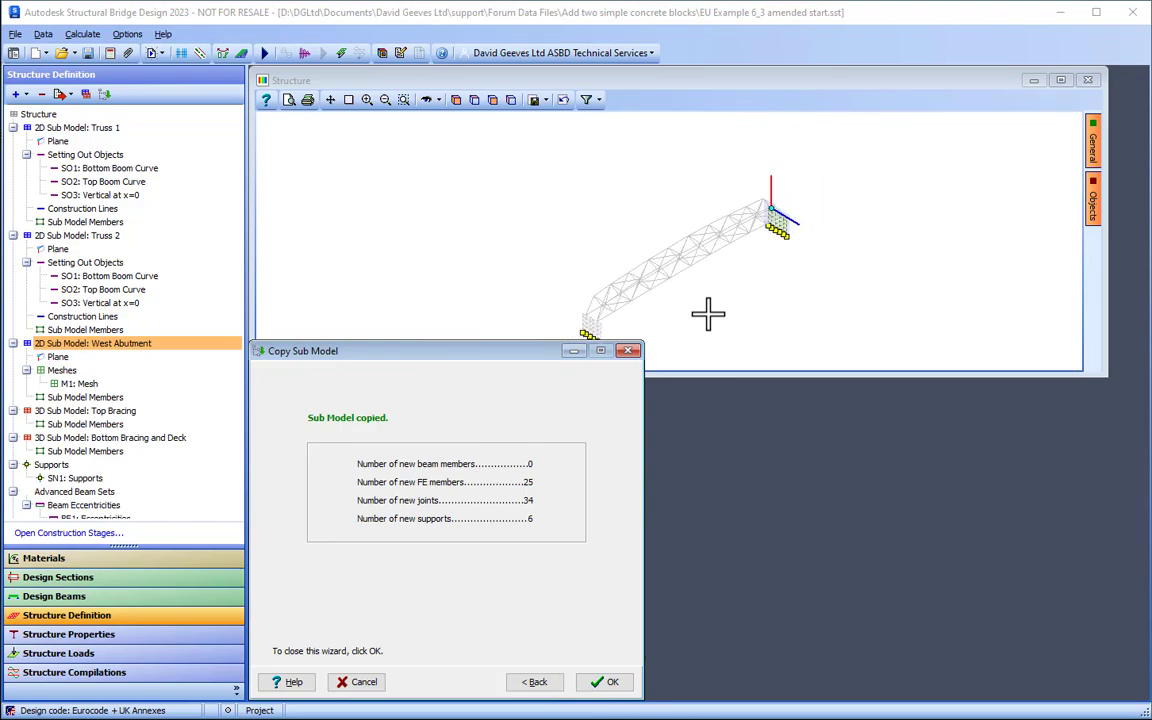
{"action": "left_click", "coordinate": [608, 683]}
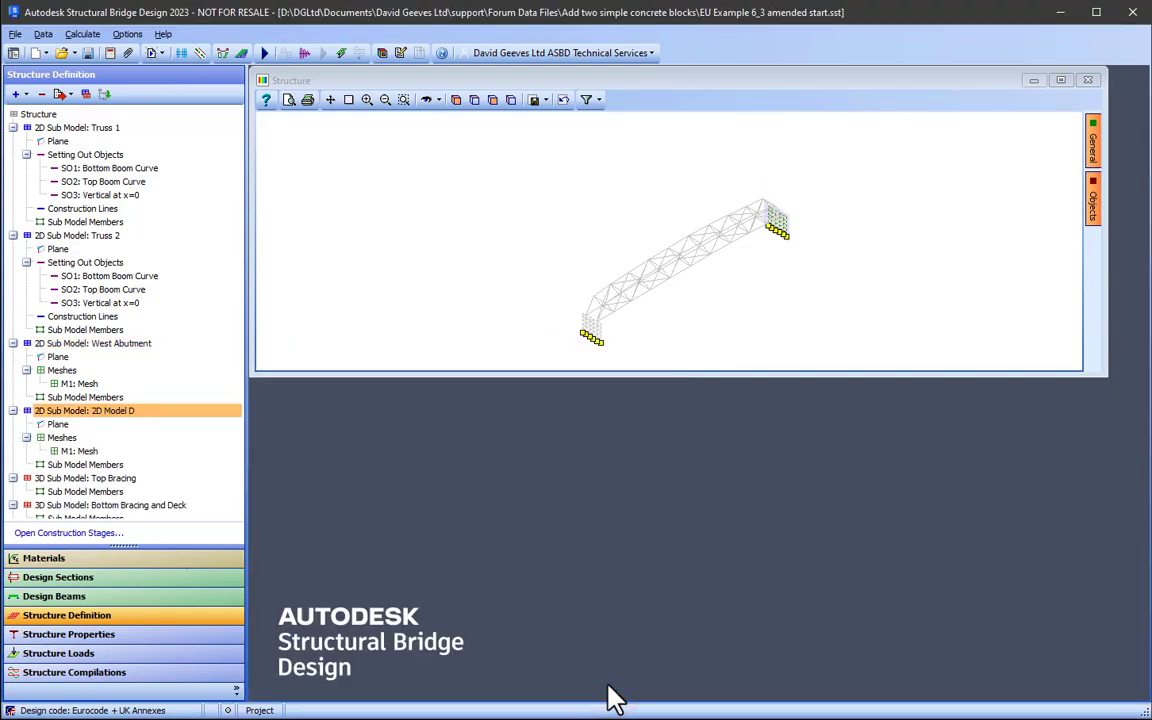
{"action": "left_click", "coordinate": [382, 53]}
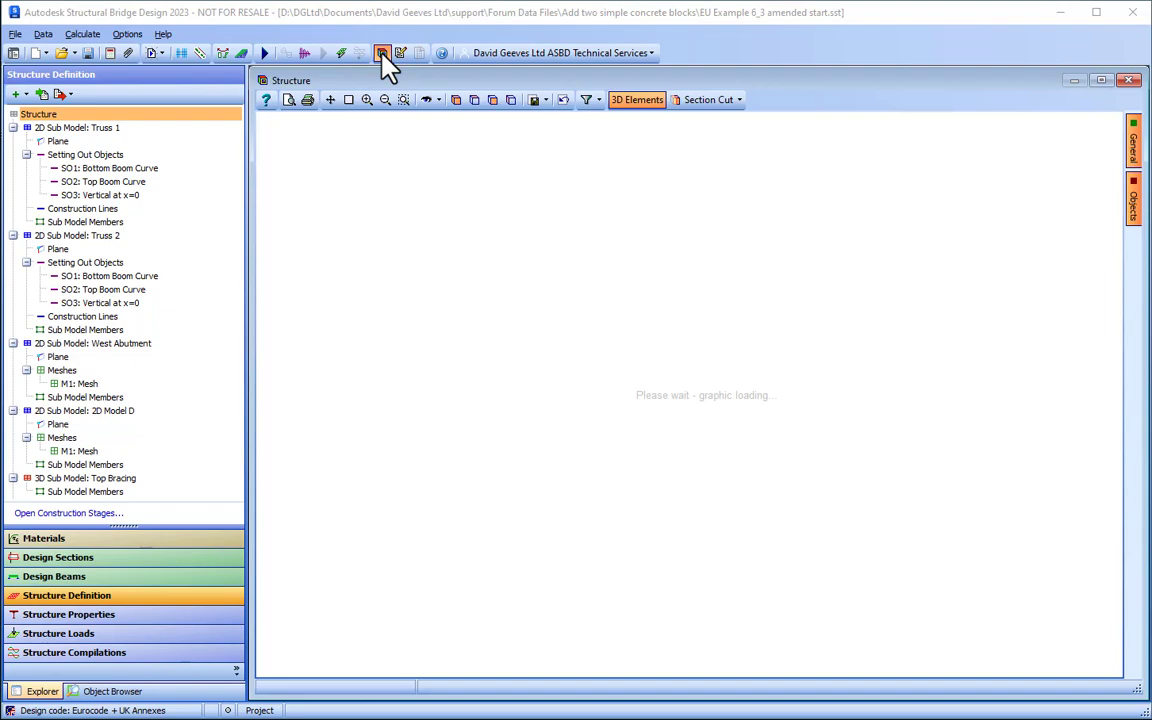